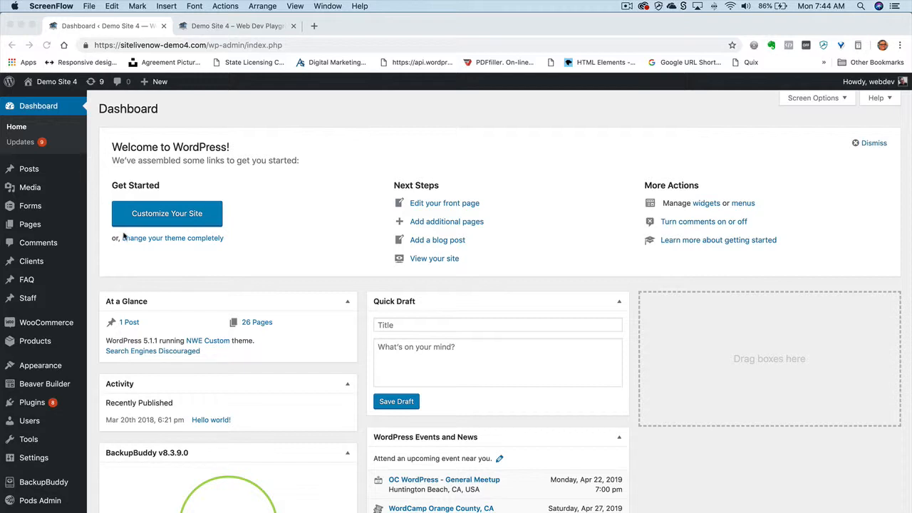
# Step: Refresh the live site's home page, look through its sections, and open the Products page
pyautogui.click(235, 30)
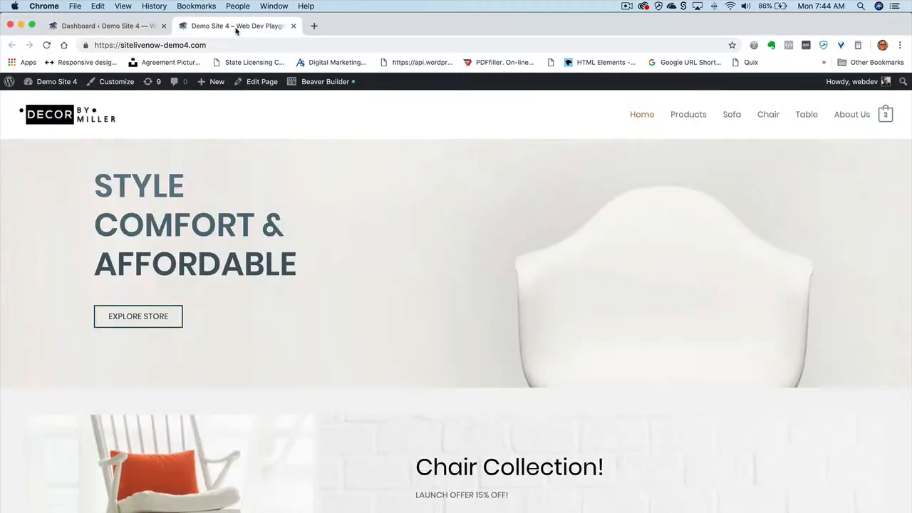
pyautogui.click(47, 46)
pyautogui.scroll(-20, 590, 290)
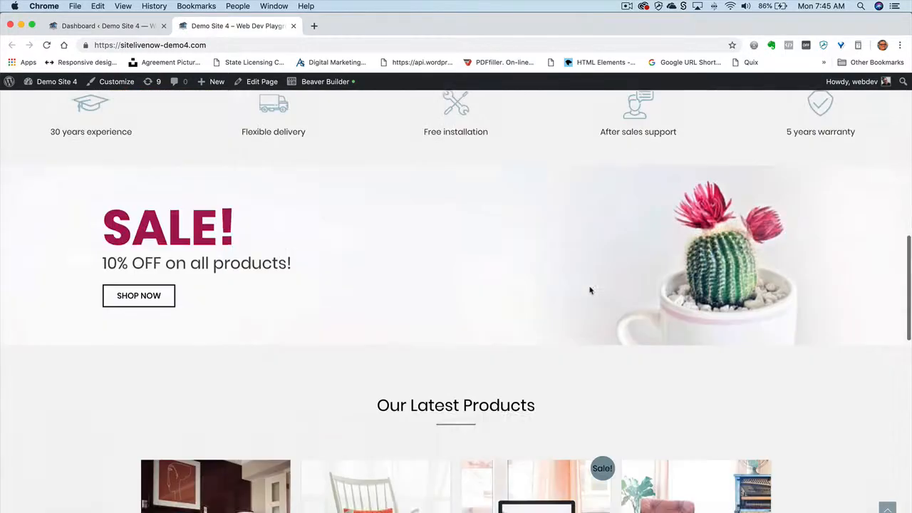
pyautogui.scroll(20, 590, 289)
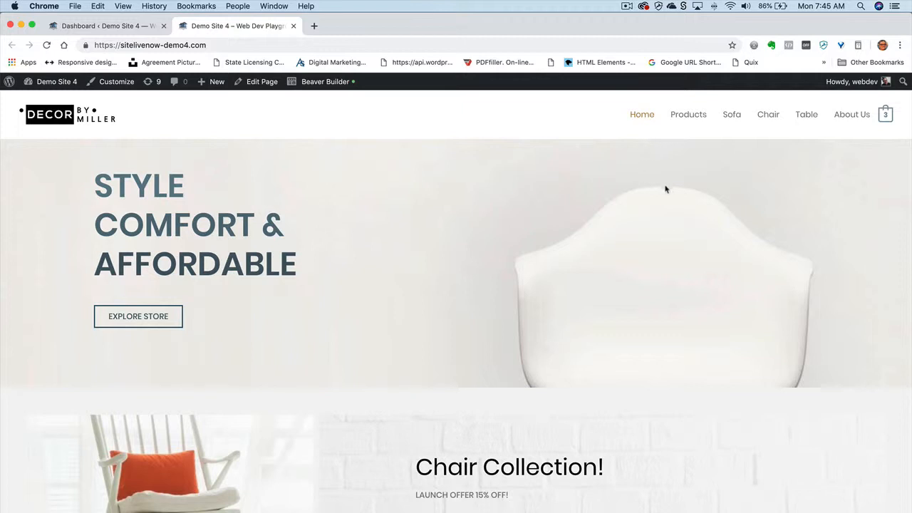
pyautogui.click(695, 119)
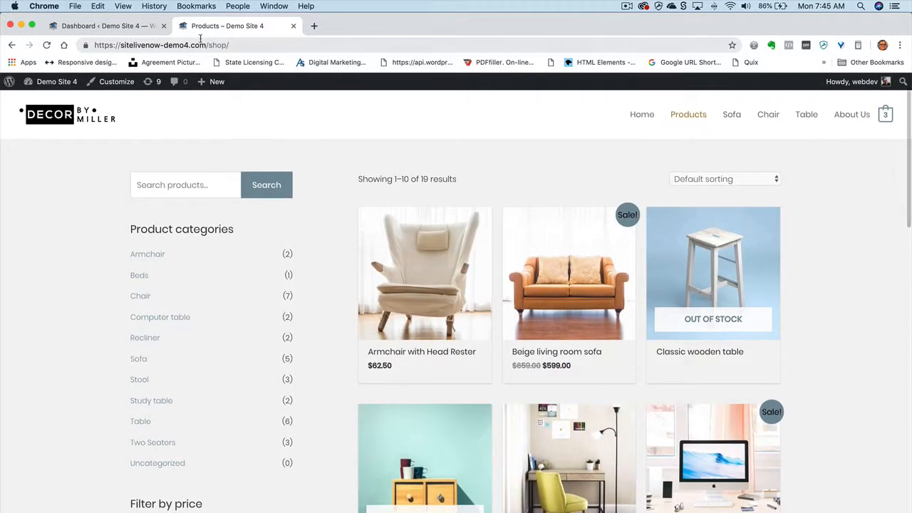
# Step: Run a Complete Backup of the site with BackupBuddy from the WordPress dashboard
pyautogui.click(111, 26)
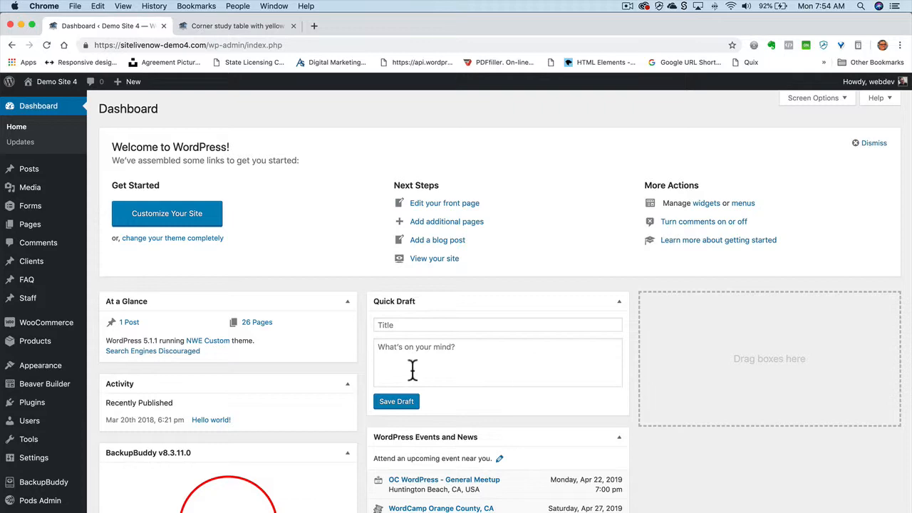
pyautogui.scroll(-6, 55, 394)
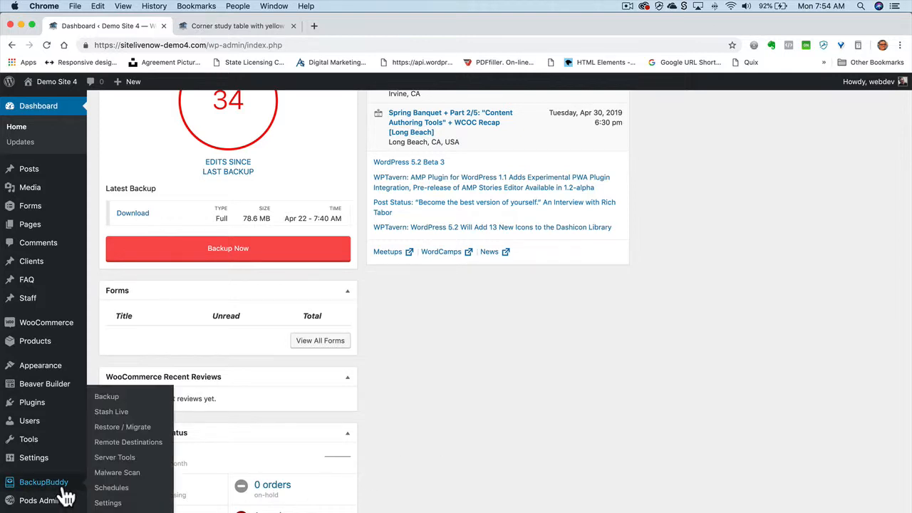
pyautogui.click(112, 403)
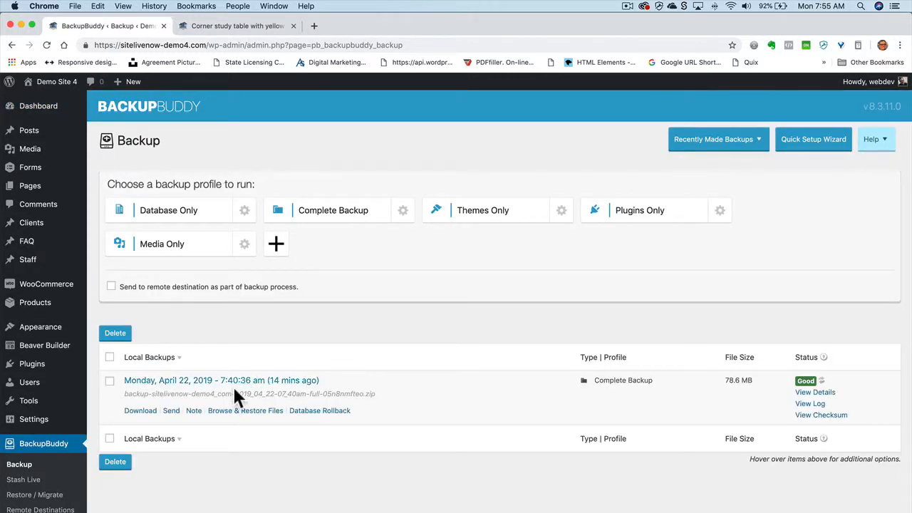
pyautogui.click(346, 215)
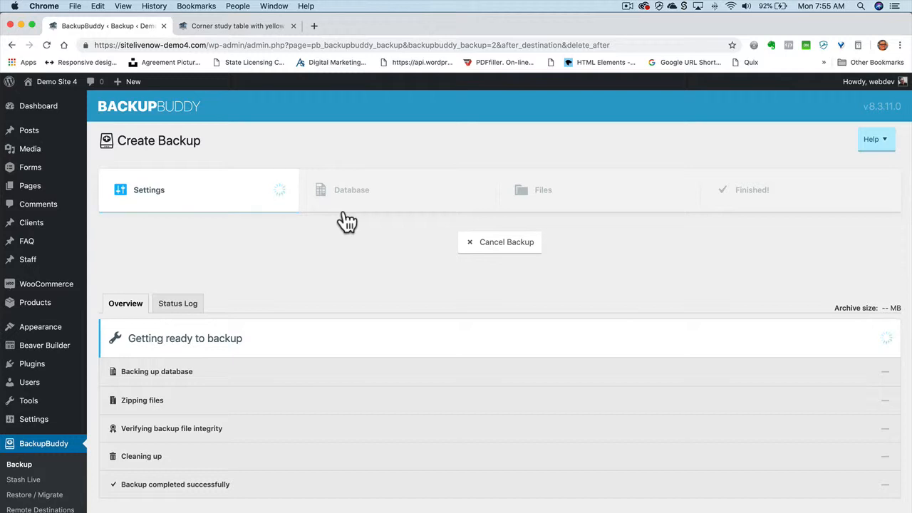
pyautogui.scroll(-2, 566, 377)
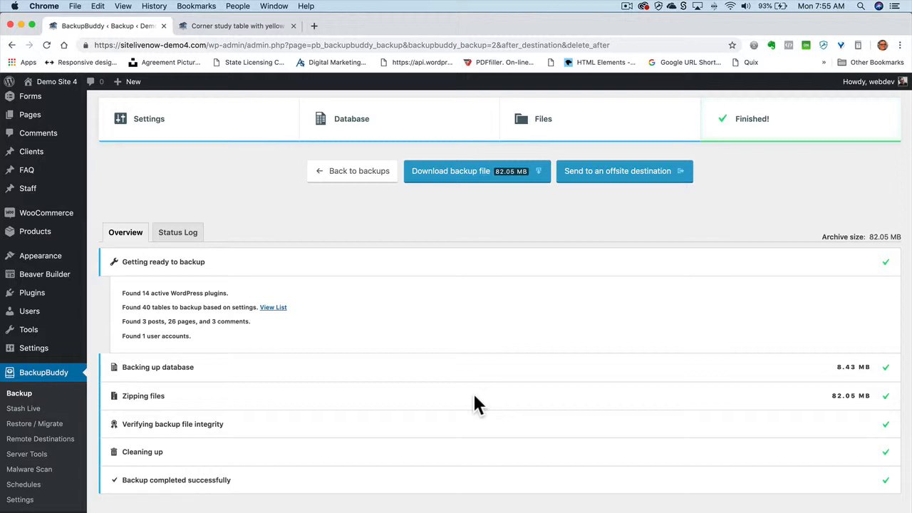
pyautogui.scroll(3, 476, 404)
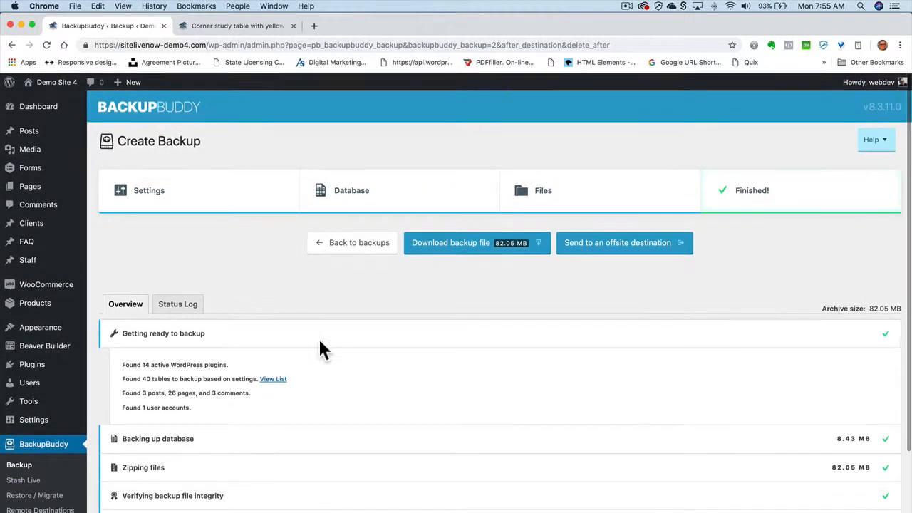
# Step: Review the plugin and theme updates available on the WordPress Updates page
pyautogui.click(46, 116)
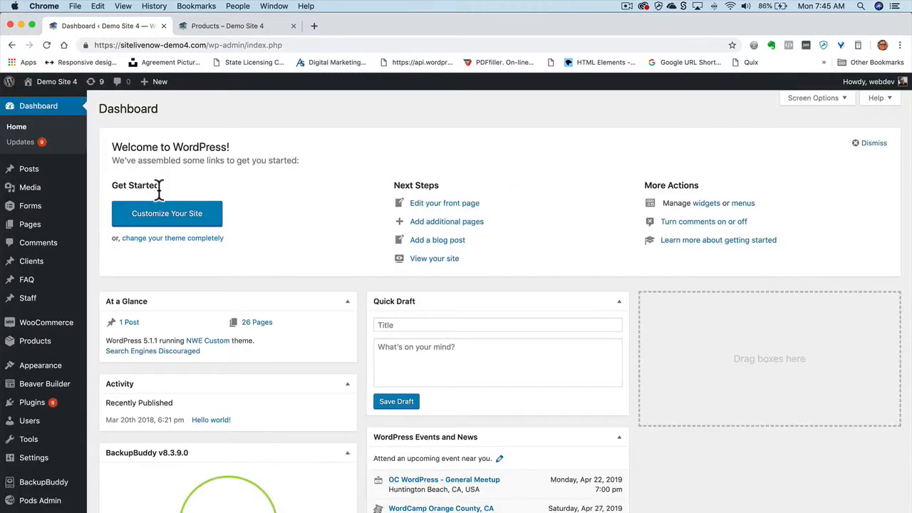
pyautogui.click(22, 146)
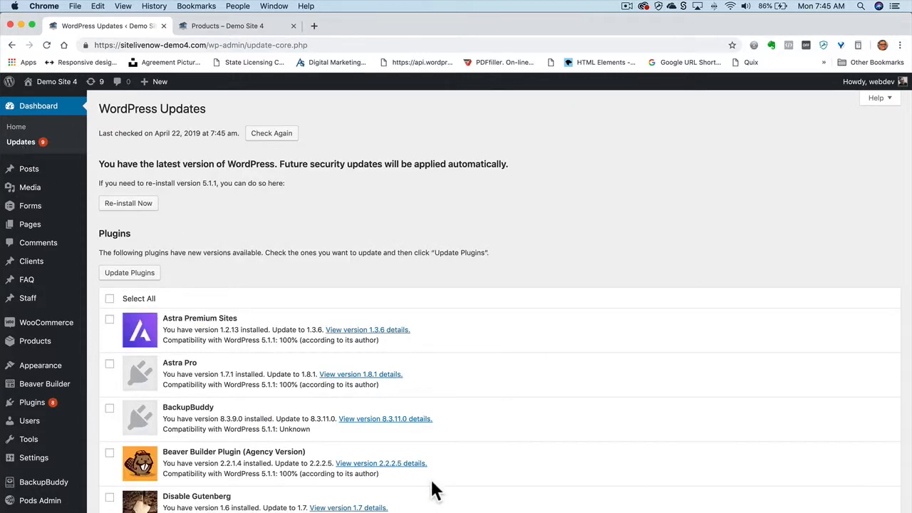
pyautogui.scroll(-5, 438, 488)
pyautogui.scroll(-1, 444, 478)
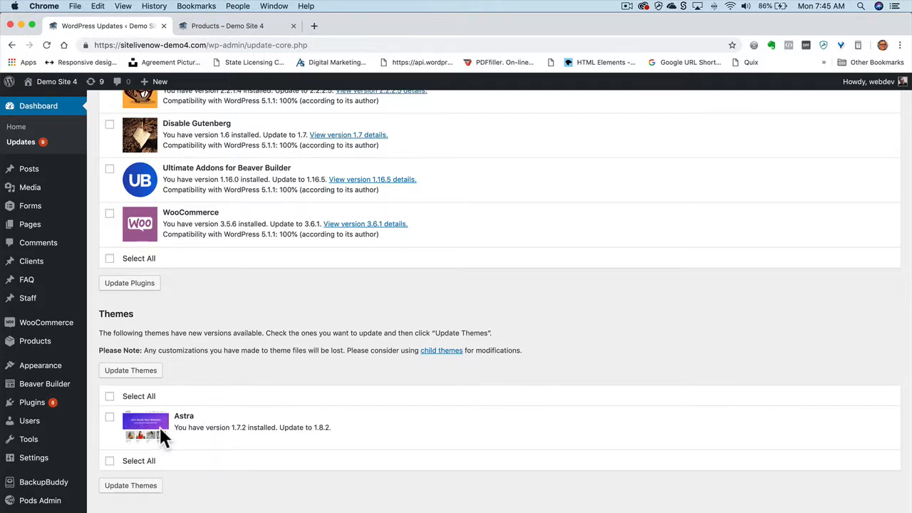
pyautogui.scroll(5, 160, 425)
pyautogui.scroll(-2, 220, 373)
pyautogui.scroll(-2, 225, 372)
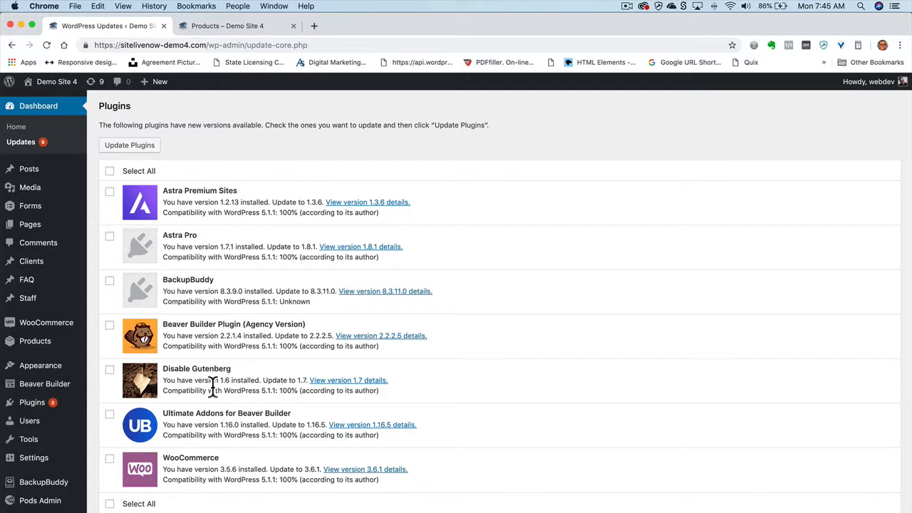
pyautogui.scroll(3, 324, 417)
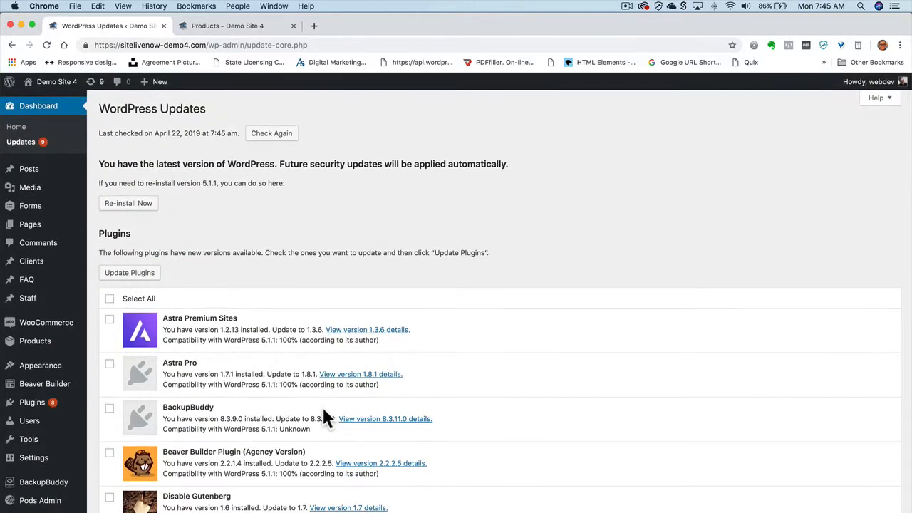
pyautogui.scroll(-5, 324, 417)
pyautogui.scroll(5, 324, 416)
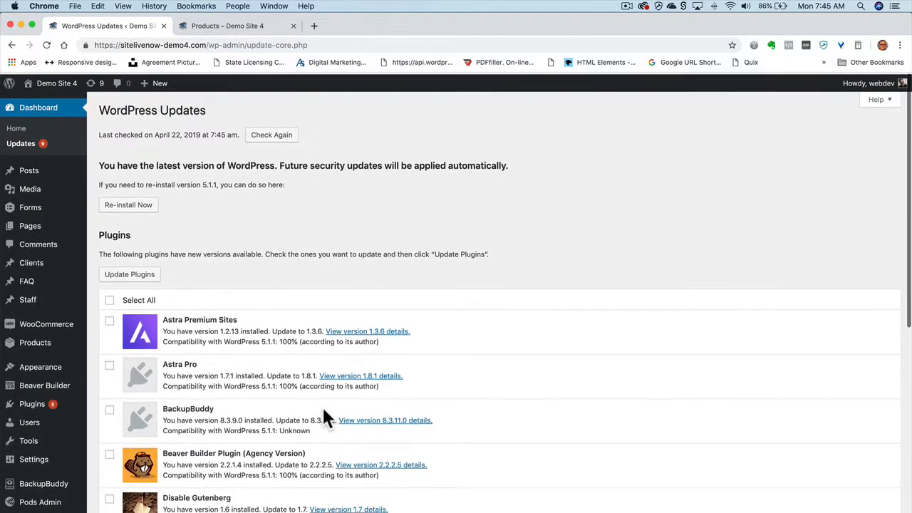
pyautogui.scroll(-2, 324, 417)
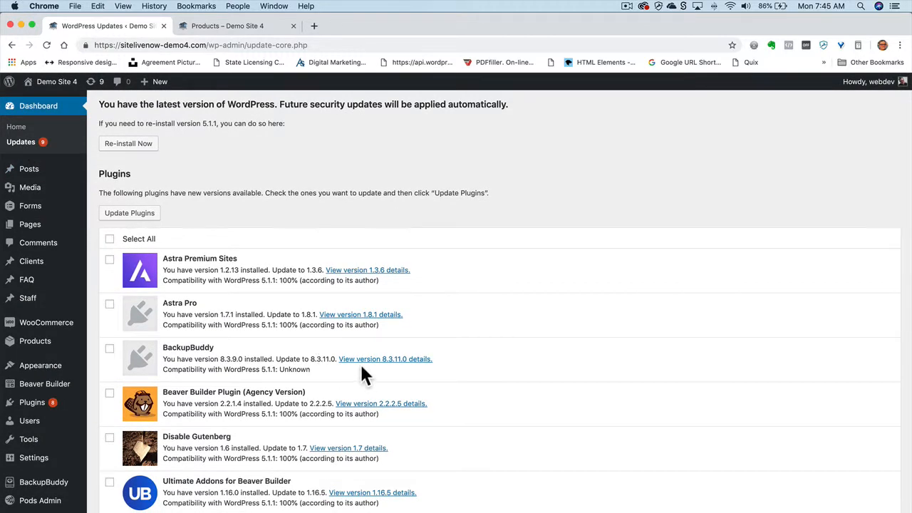
pyautogui.scroll(-5, 362, 371)
pyautogui.scroll(2, 362, 366)
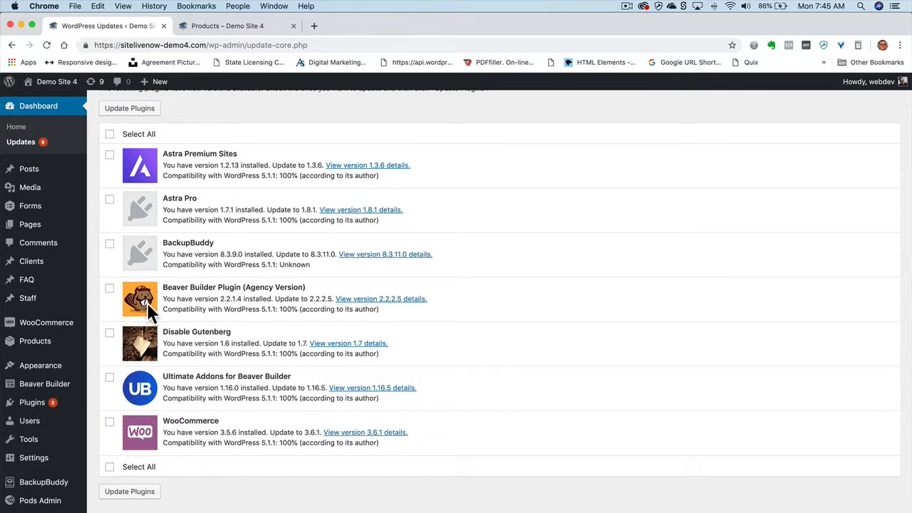
pyautogui.scroll(-3, 311, 483)
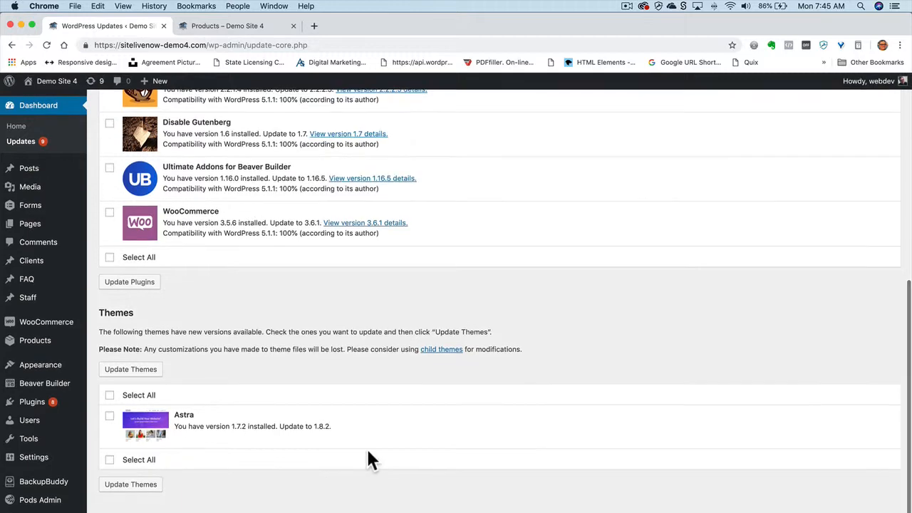
pyautogui.scroll(6, 370, 458)
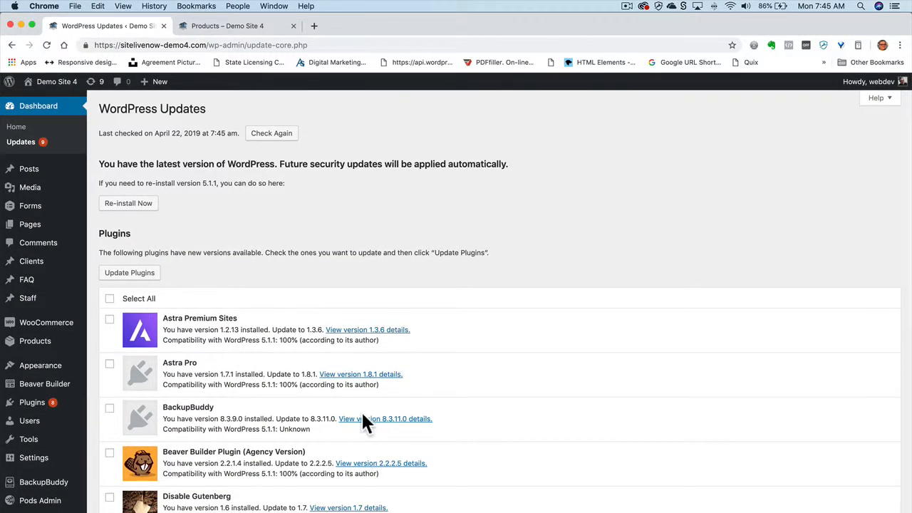
# Step: Open the list of installed plugins and look through it for available updates
pyautogui.moveTo(51, 406)
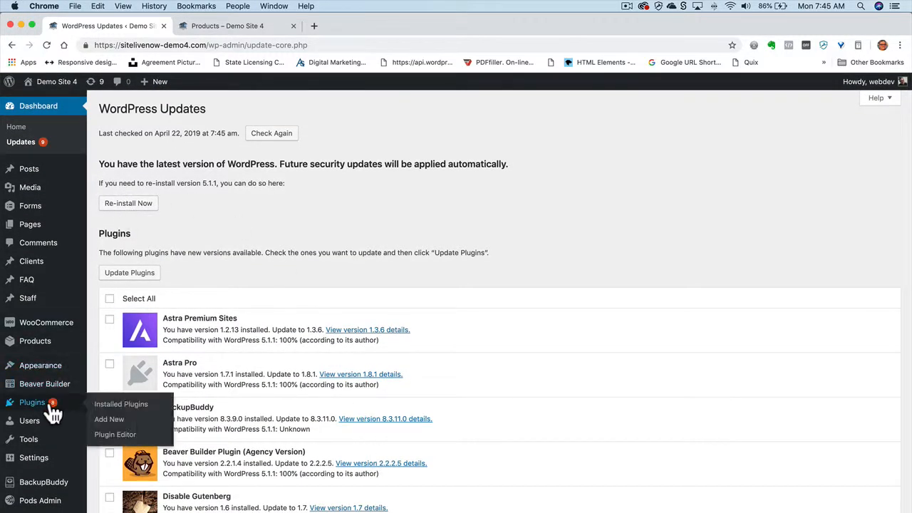
pyautogui.click(113, 404)
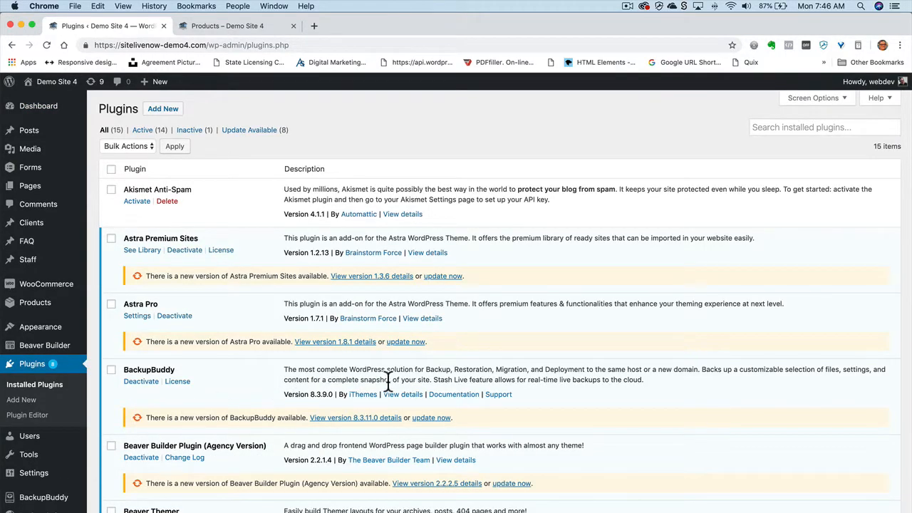
pyautogui.scroll(-3, 507, 403)
pyautogui.scroll(4, 507, 402)
pyautogui.scroll(-10, 502, 401)
pyautogui.scroll(10, 502, 400)
# Step: Bring up the live site's home page for checking, and update the Astra Premium Sites plugin to version 1.3.6
pyautogui.click(275, 29)
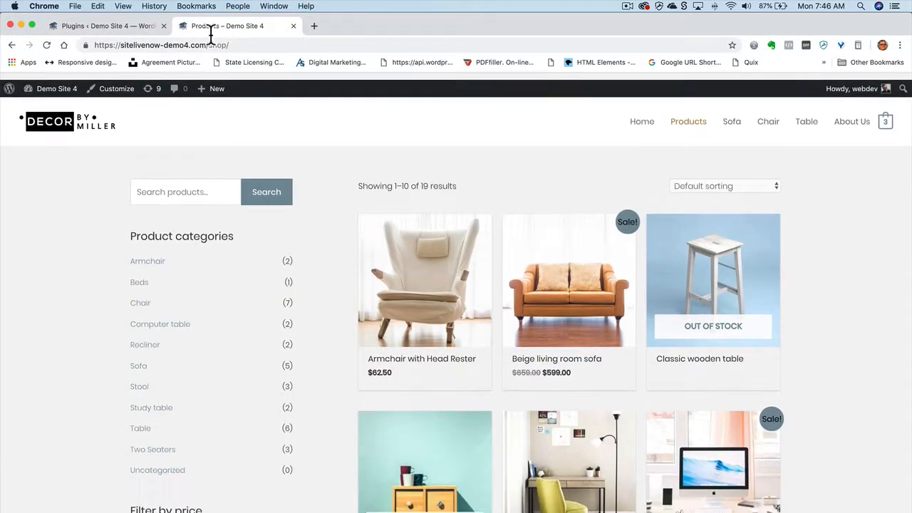
pyautogui.click(643, 120)
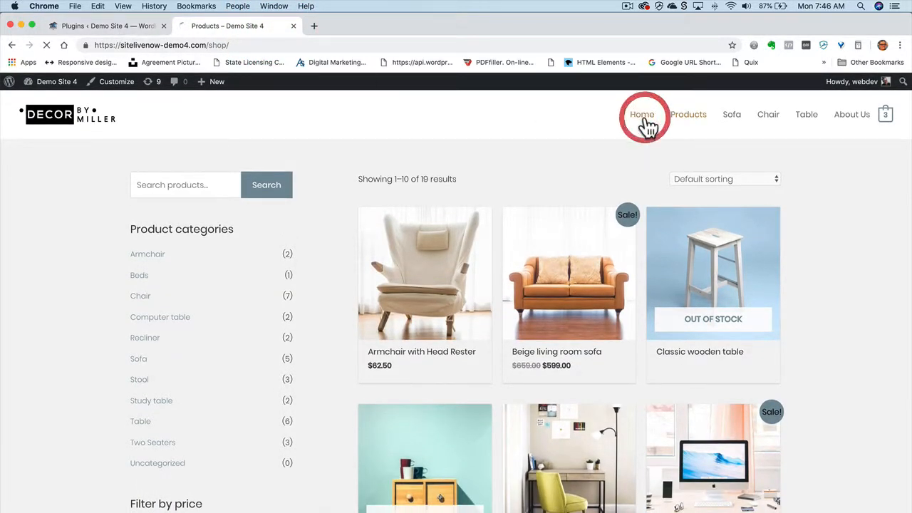
pyautogui.click(112, 27)
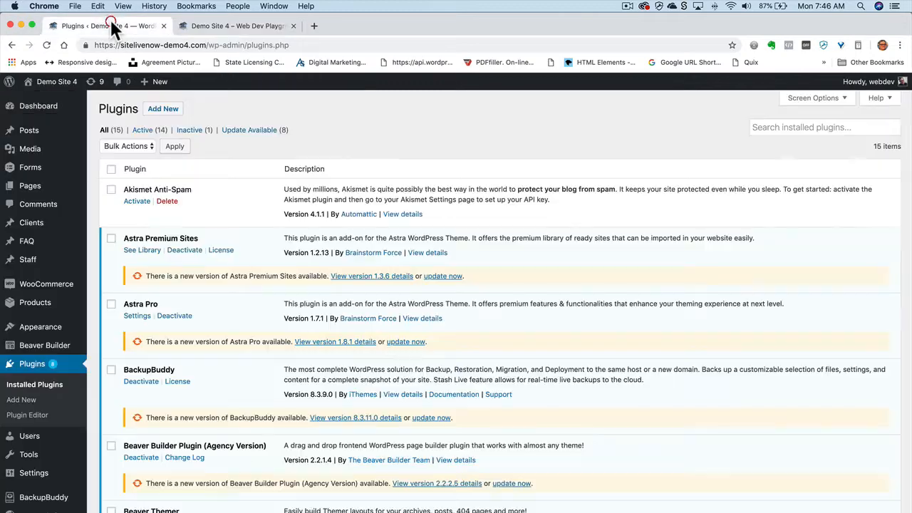
pyautogui.click(451, 277)
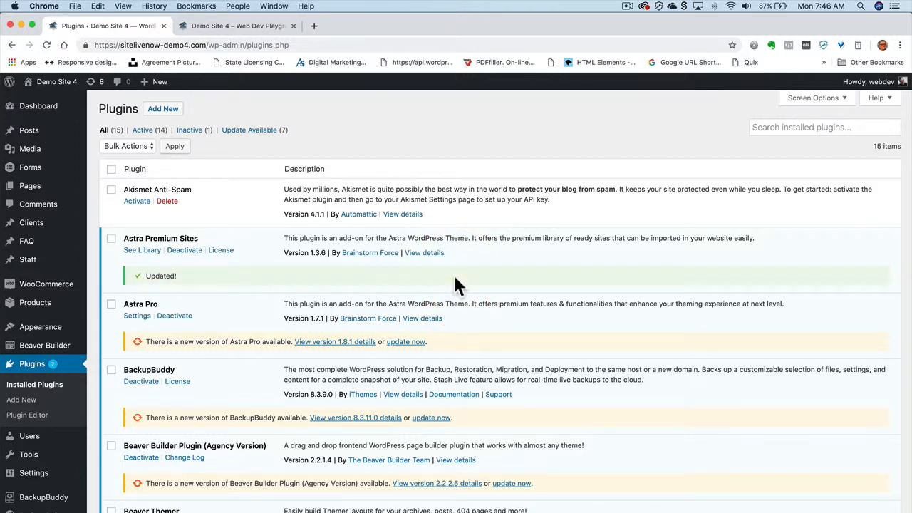
# Step: Reload the live home page with the browser's on/off extension switched on, and check the page from header to footer
pyautogui.click(264, 26)
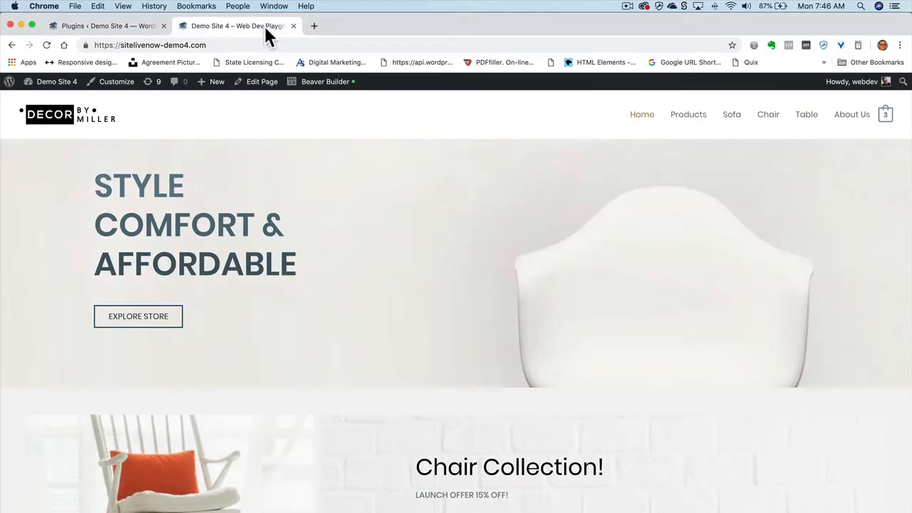
pyautogui.click(45, 44)
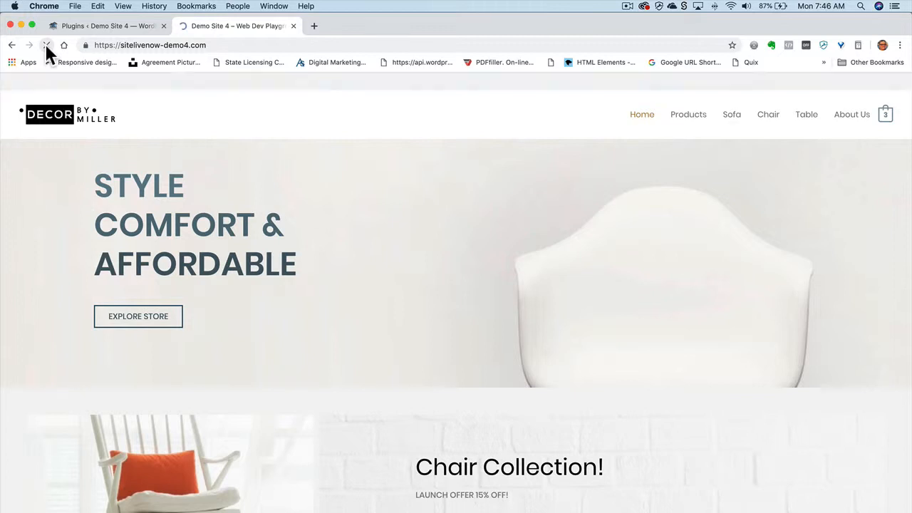
pyautogui.click(805, 45)
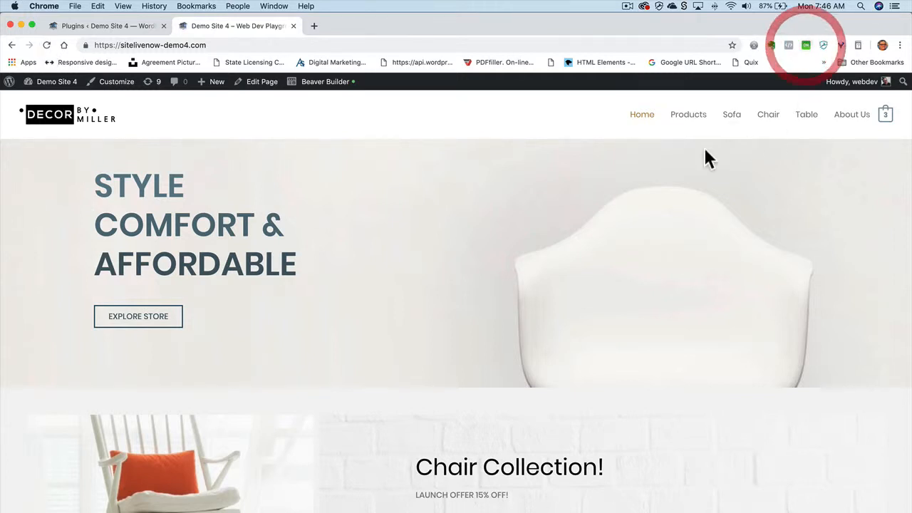
pyautogui.click(46, 44)
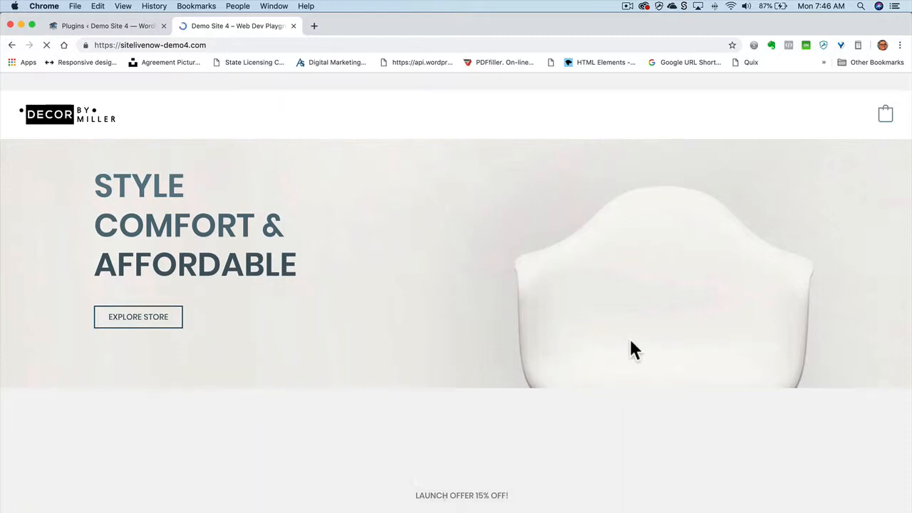
pyautogui.scroll(-15, 630, 349)
pyautogui.scroll(-5, 628, 336)
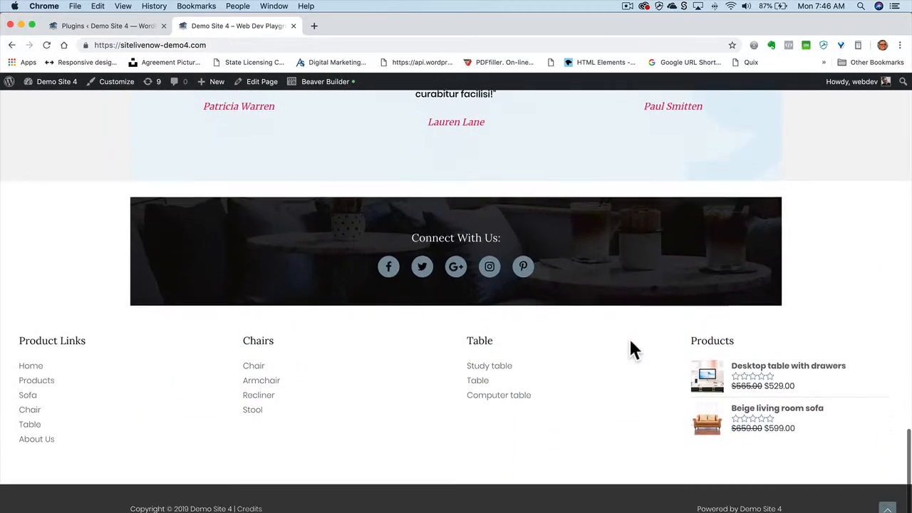
pyautogui.scroll(20, 628, 336)
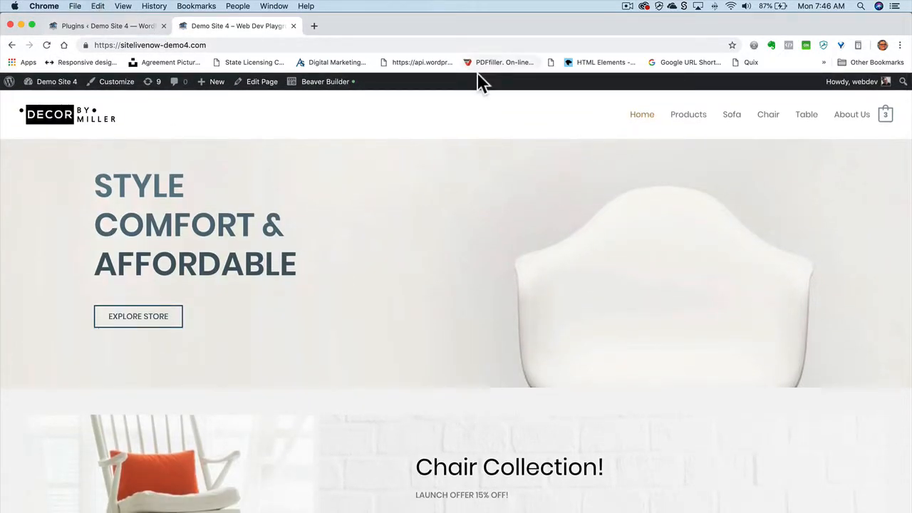
pyautogui.scroll(-12, 477, 136)
pyautogui.scroll(12, 476, 131)
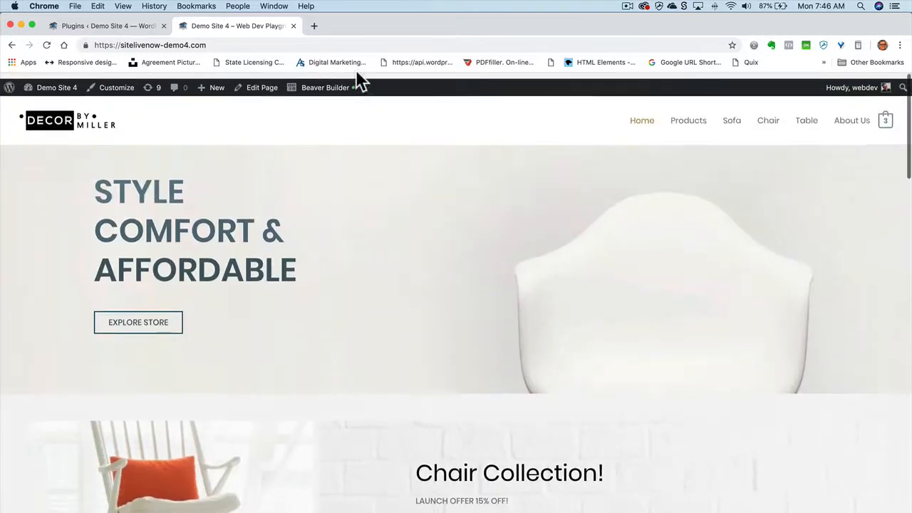
# Step: Update the Astra Pro plugin to version 1.8.1 in the installed plugins list
pyautogui.click(126, 26)
pyautogui.scroll(-3, 460, 325)
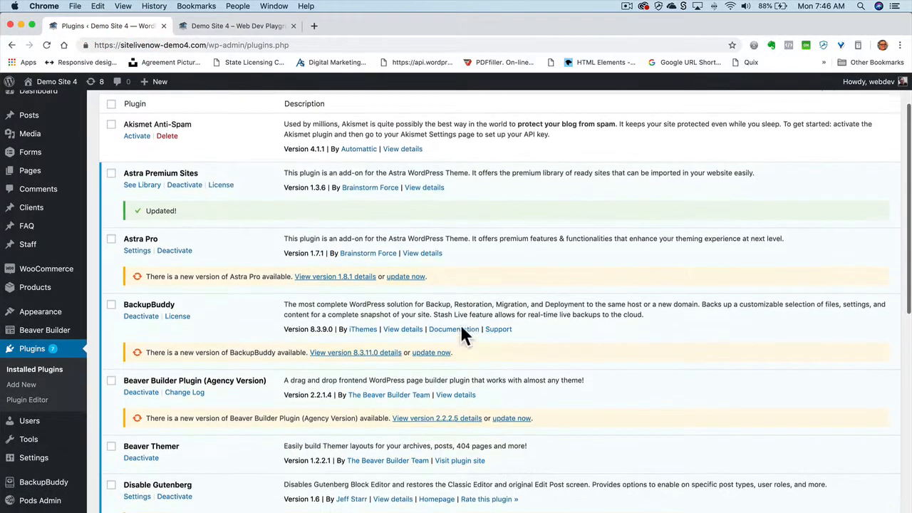
pyautogui.click(414, 270)
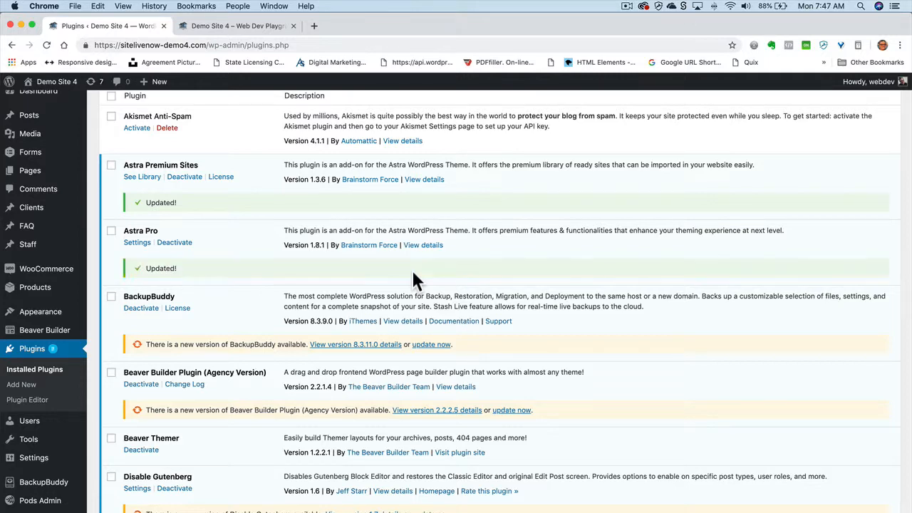
# Step: Reload the live home page to check it, and update the BackupBuddy plugin to version 8.3.11.0
pyautogui.click(244, 23)
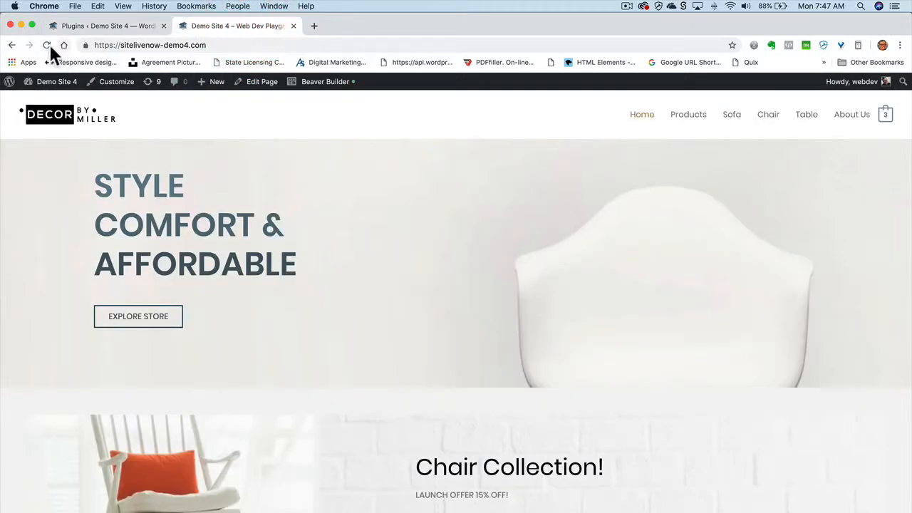
pyautogui.click(47, 44)
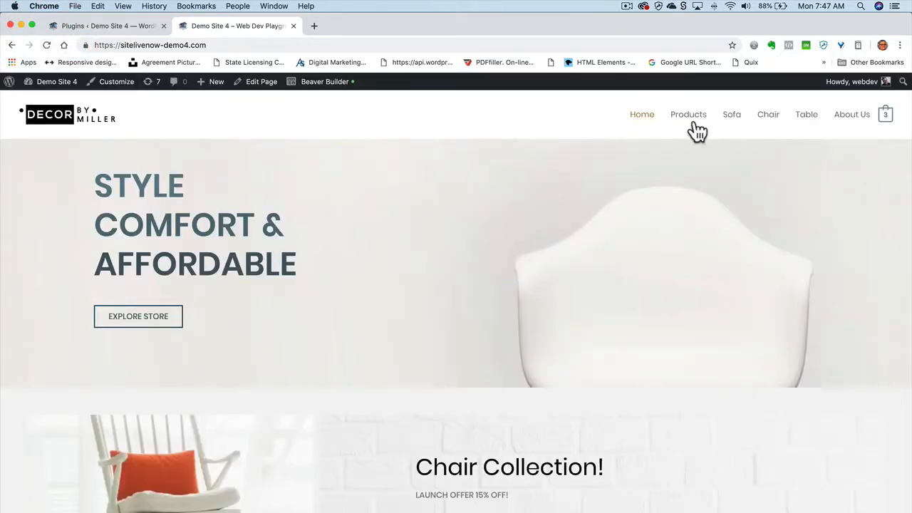
pyautogui.click(107, 26)
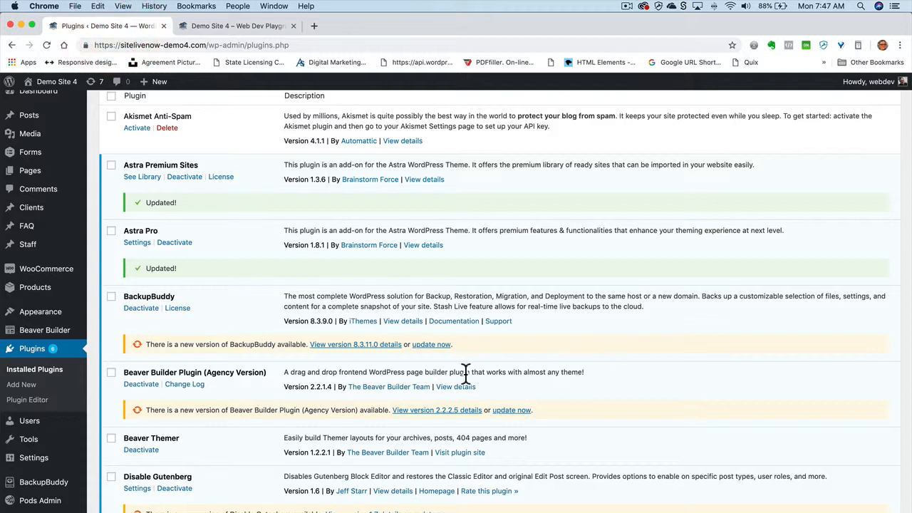
pyautogui.click(432, 345)
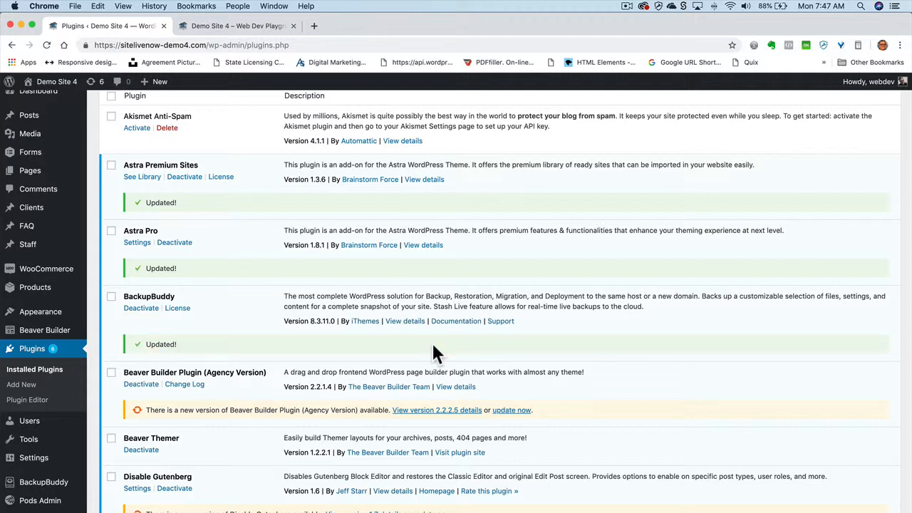
# Step: Reload the live home page and check the product listing of the Chair category
pyautogui.hotkey('ctrl', 'Tab')
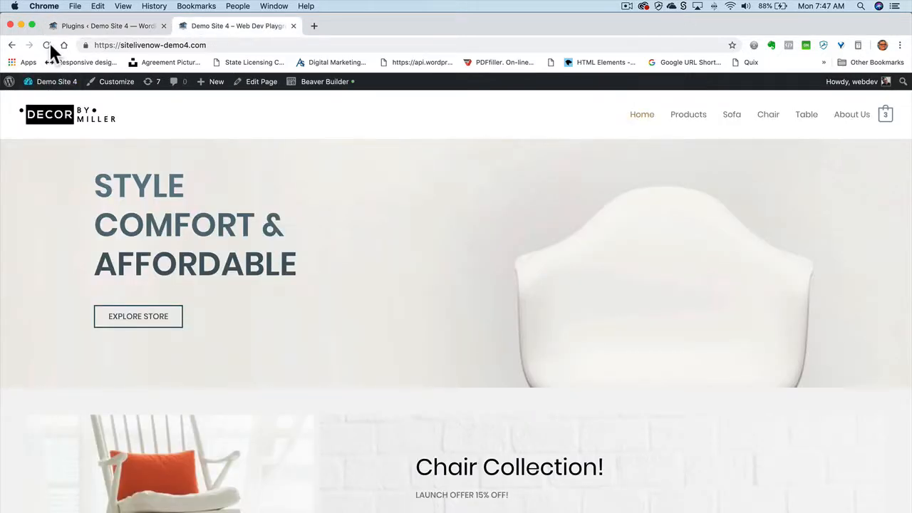
pyautogui.click(49, 43)
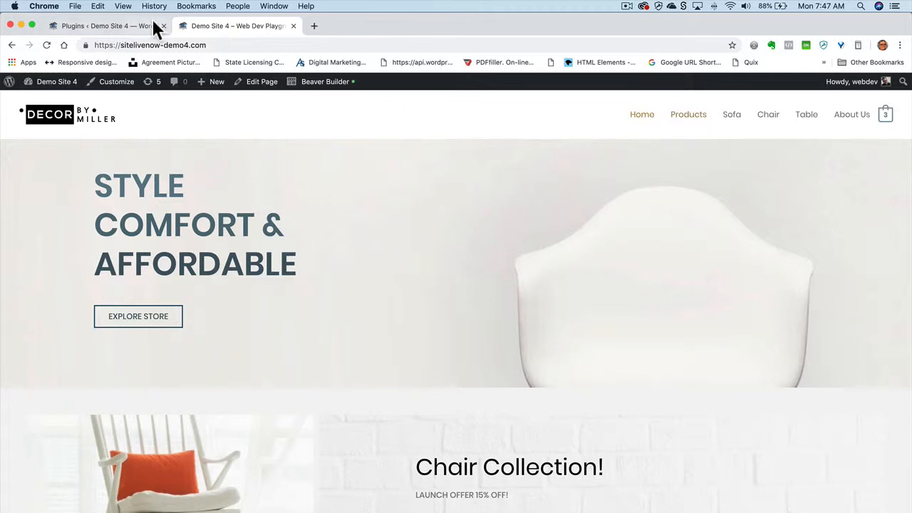
pyautogui.click(771, 120)
pyautogui.scroll(-5, 816, 279)
pyautogui.scroll(1, 816, 277)
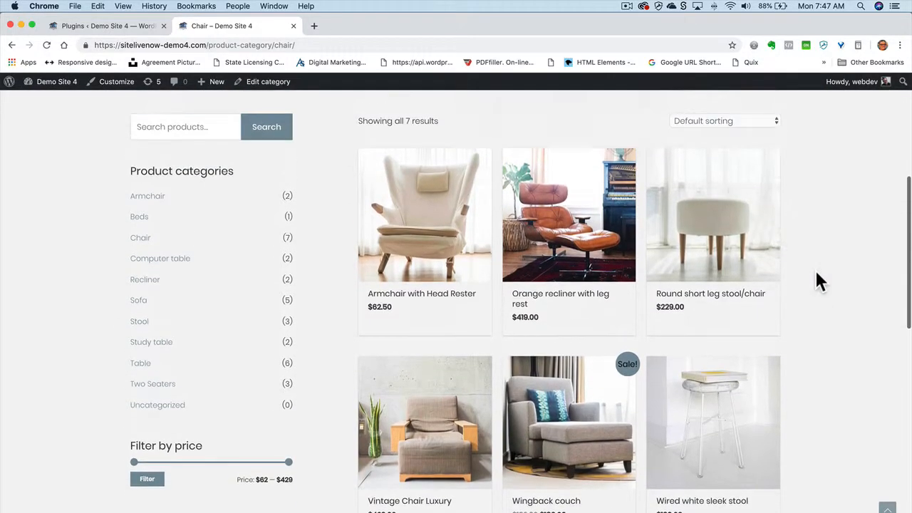
pyautogui.scroll(-7, 816, 277)
pyautogui.scroll(5, 684, 253)
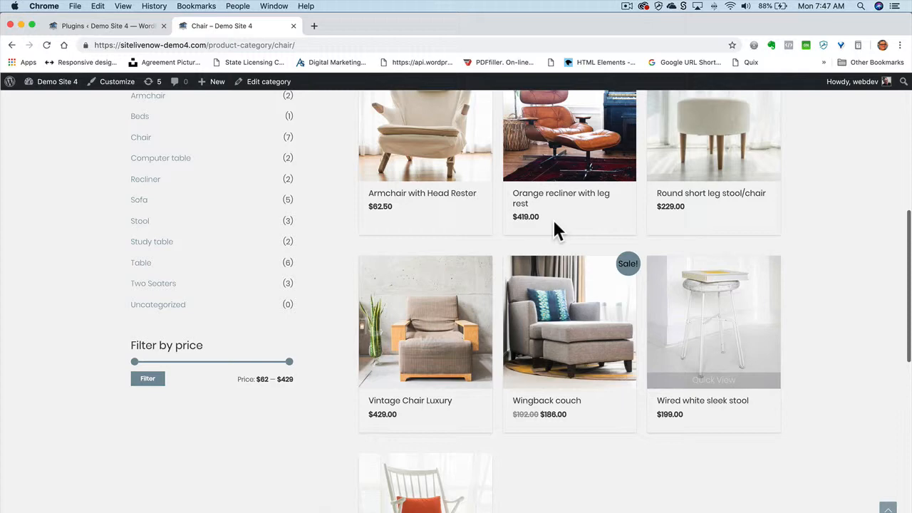
# Step: Open the Armchair with Head Rester product on the live site and check its page
pyautogui.click(440, 159)
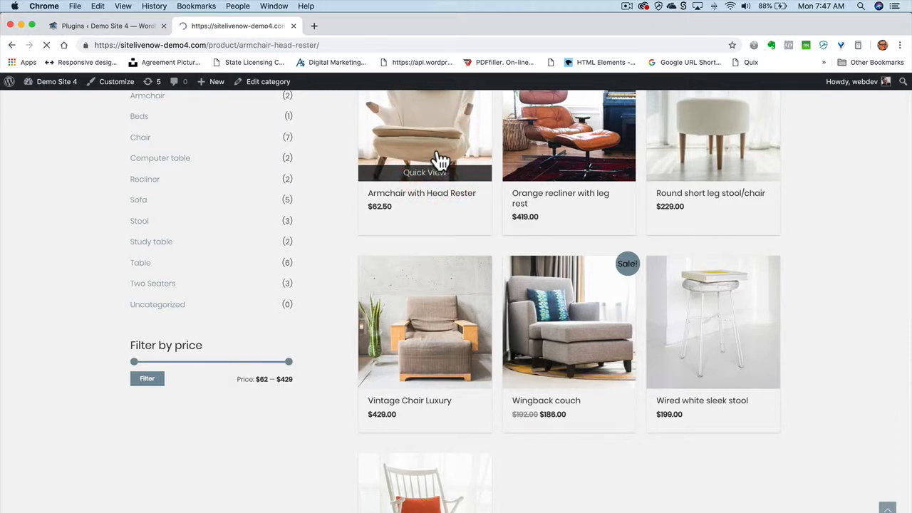
pyautogui.scroll(-5, 732, 278)
pyautogui.scroll(5, 733, 281)
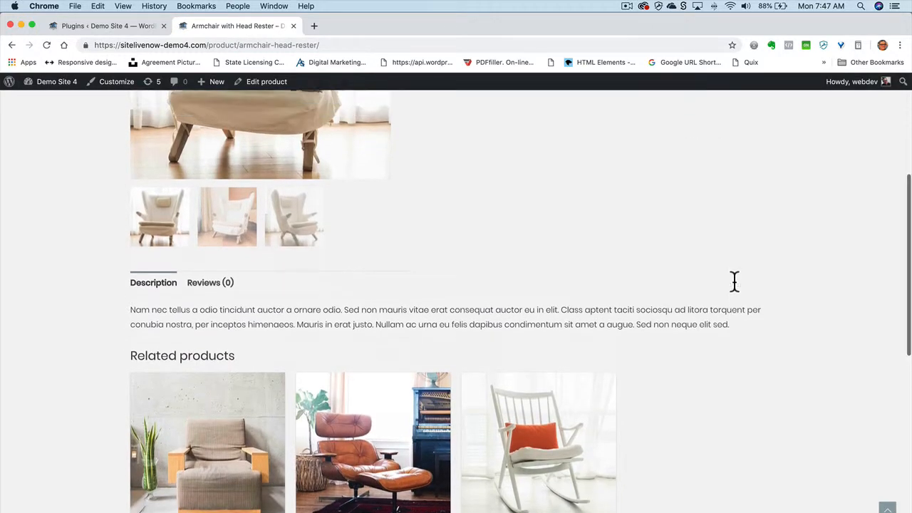
# Step: Update the Beaver Builder Plugin (Agency Version) to version 2.2.2.5 and look over the installed plugins list
pyautogui.click(111, 25)
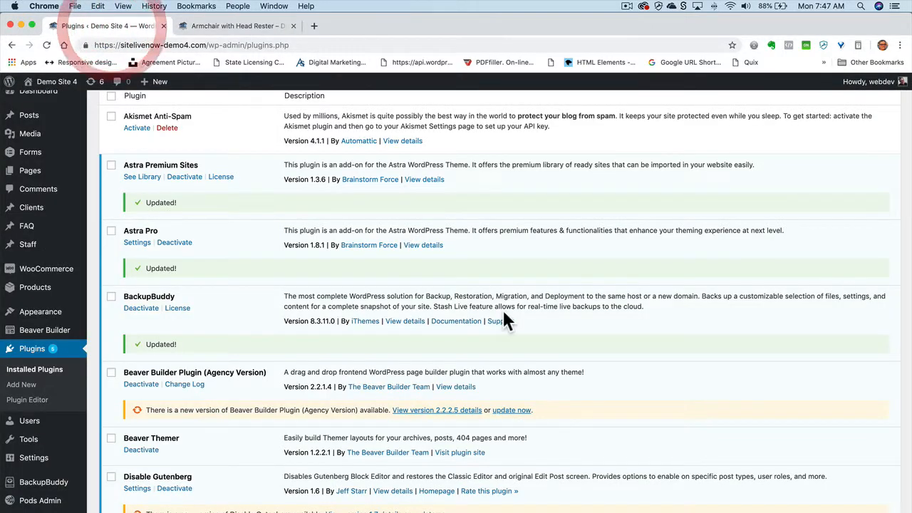
pyautogui.scroll(-4, 624, 346)
pyautogui.scroll(1, 516, 275)
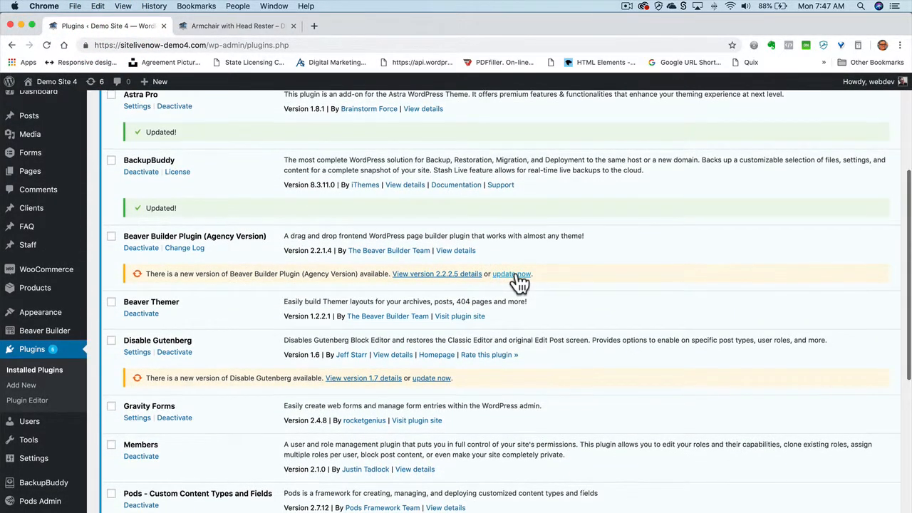
pyautogui.click(514, 275)
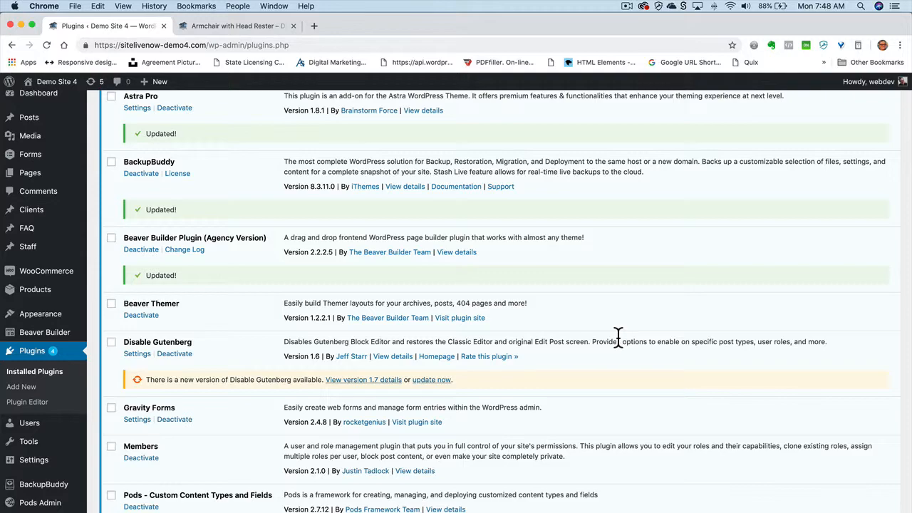
pyautogui.scroll(-5, 618, 335)
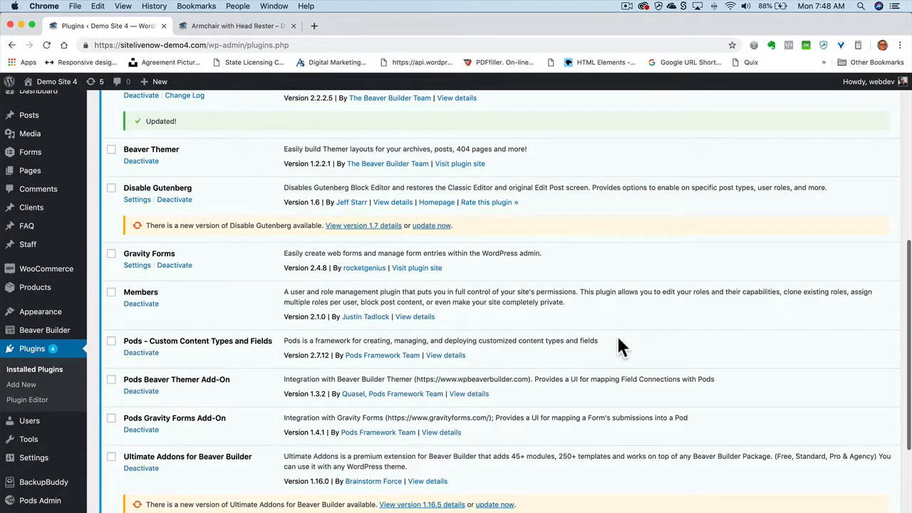
pyautogui.scroll(7, 617, 335)
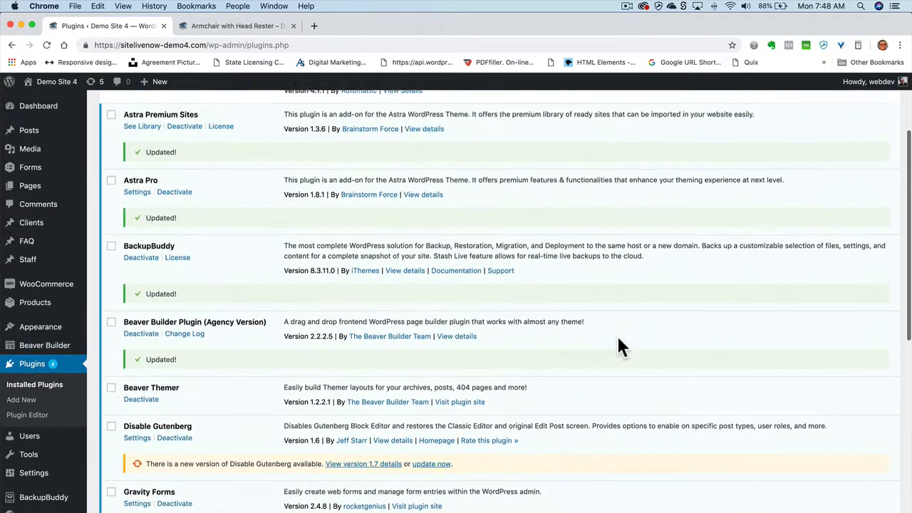
pyautogui.scroll(-6, 617, 335)
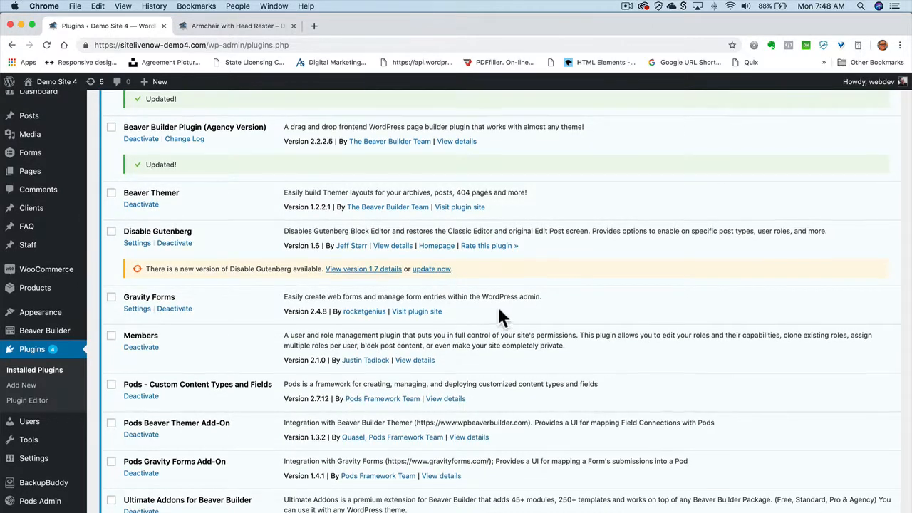
pyautogui.scroll(1, 497, 307)
# Step: Return to the live site's home page, check it down to the footer, and reload it for a second check
pyautogui.click(244, 24)
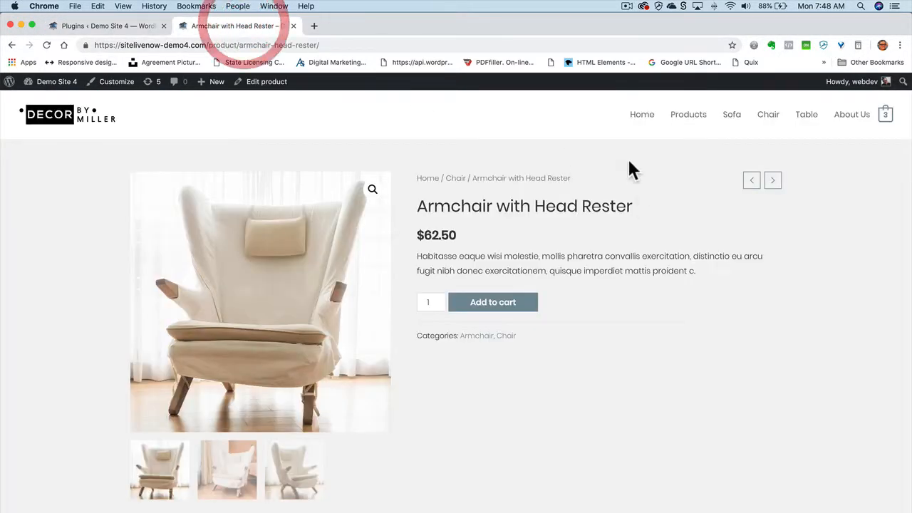
pyautogui.click(639, 115)
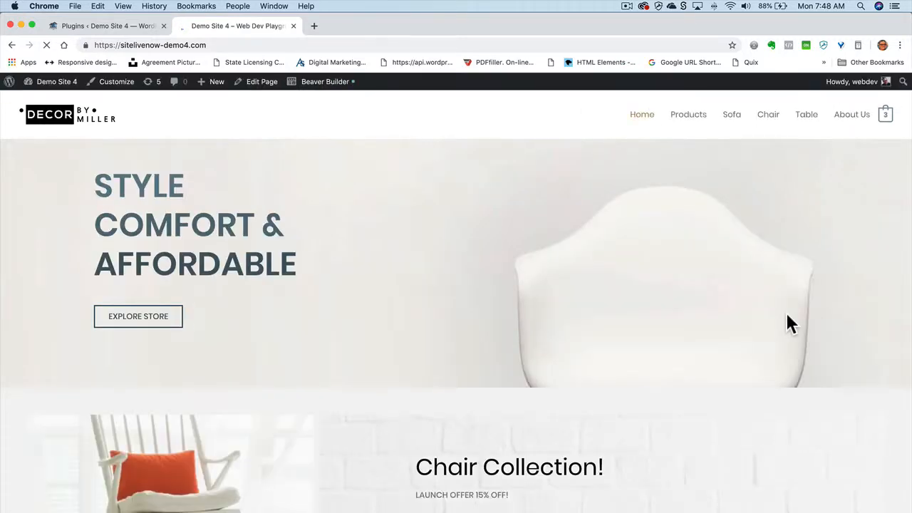
pyautogui.scroll(-10, 787, 316)
pyautogui.scroll(-10, 787, 322)
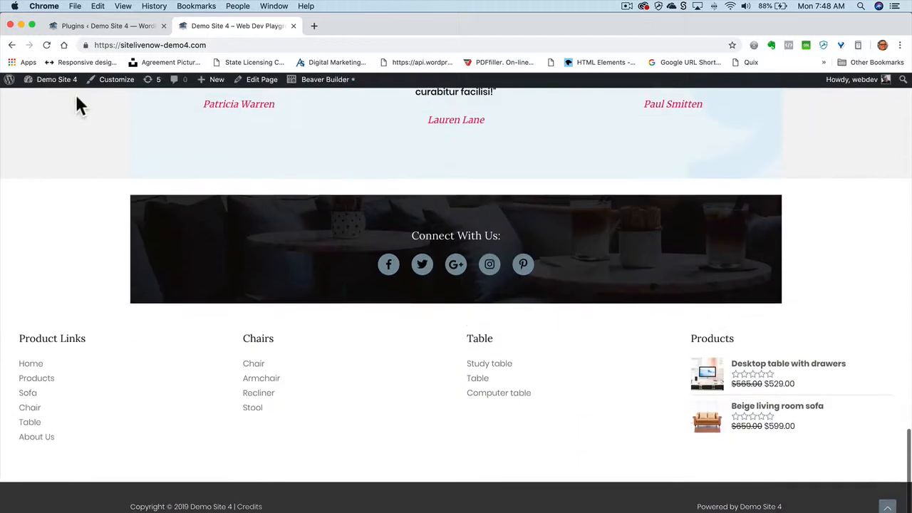
pyautogui.click(46, 45)
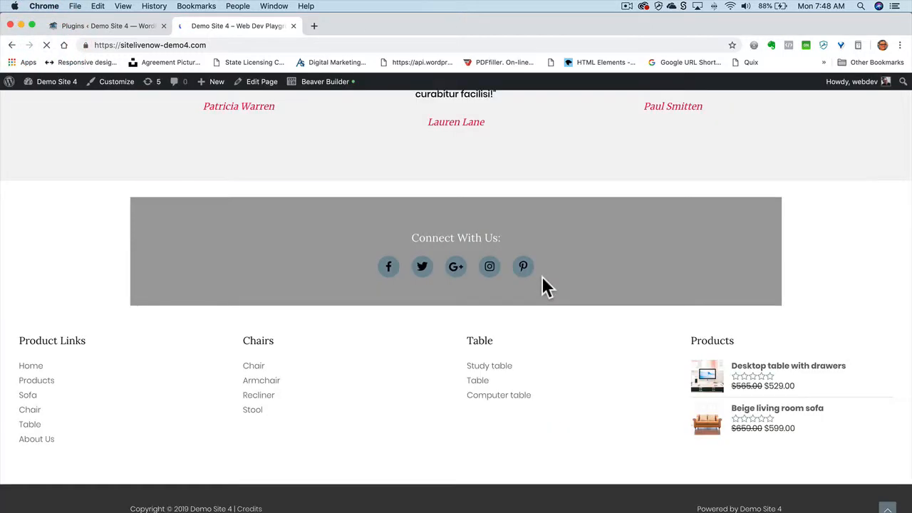
pyautogui.scroll(15, 541, 275)
pyautogui.scroll(10, 107, 94)
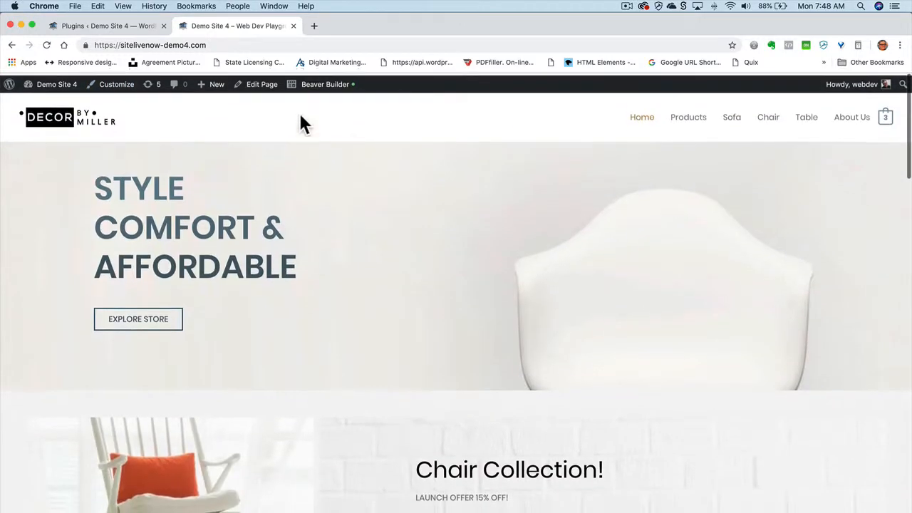
# Step: Update the Disable Gutenberg plugin to version 1.7 and look for the remaining updates in the plugins list
pyautogui.click(123, 26)
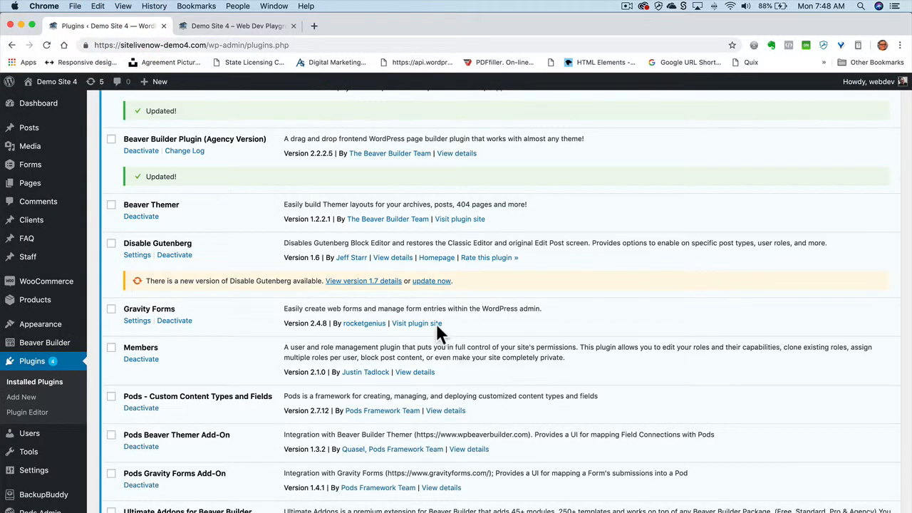
pyautogui.click(432, 281)
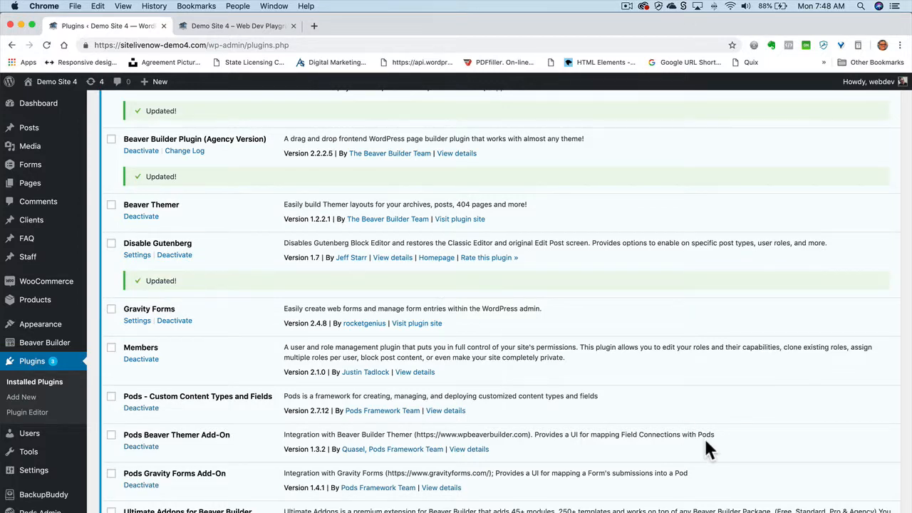
pyautogui.scroll(-5, 698, 435)
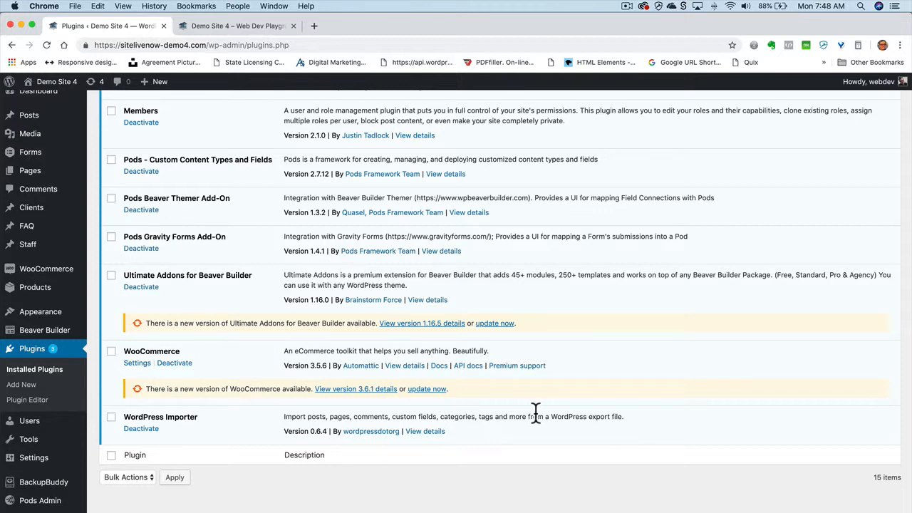
# Step: Reload and check the live home page, and update Ultimate Addons for Beaver Builder to version 1.16.5
pyautogui.click(278, 26)
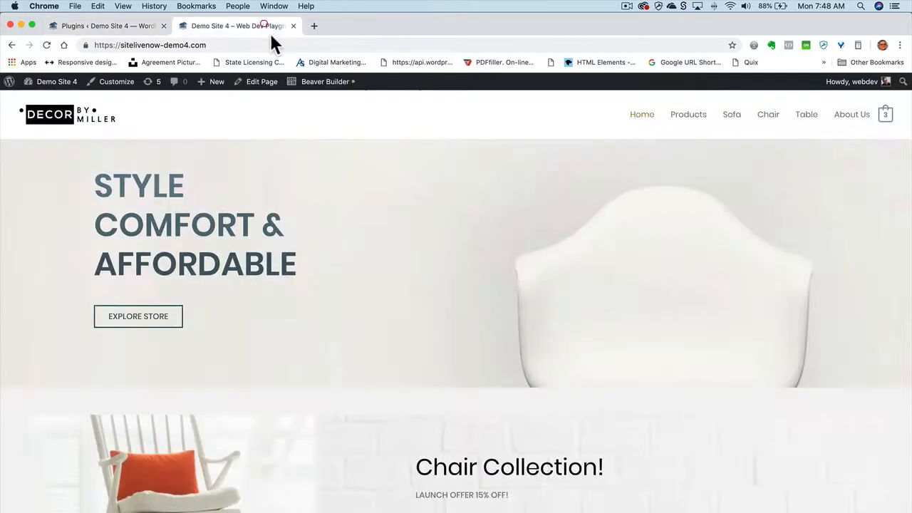
pyautogui.click(101, 27)
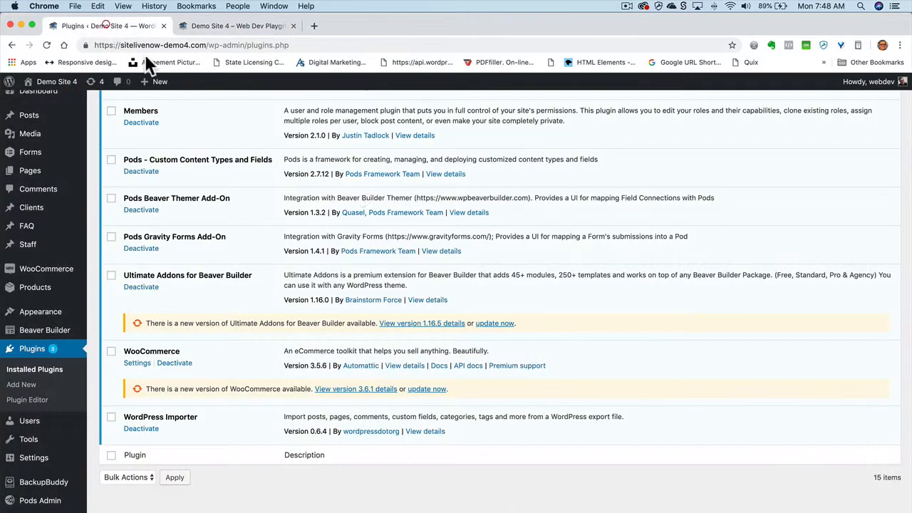
pyautogui.click(229, 25)
pyautogui.click(48, 45)
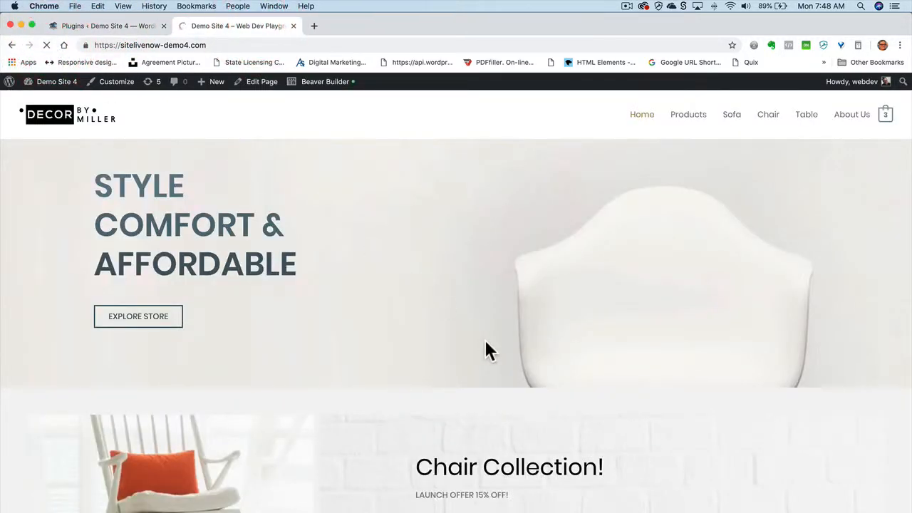
pyautogui.scroll(-10, 671, 420)
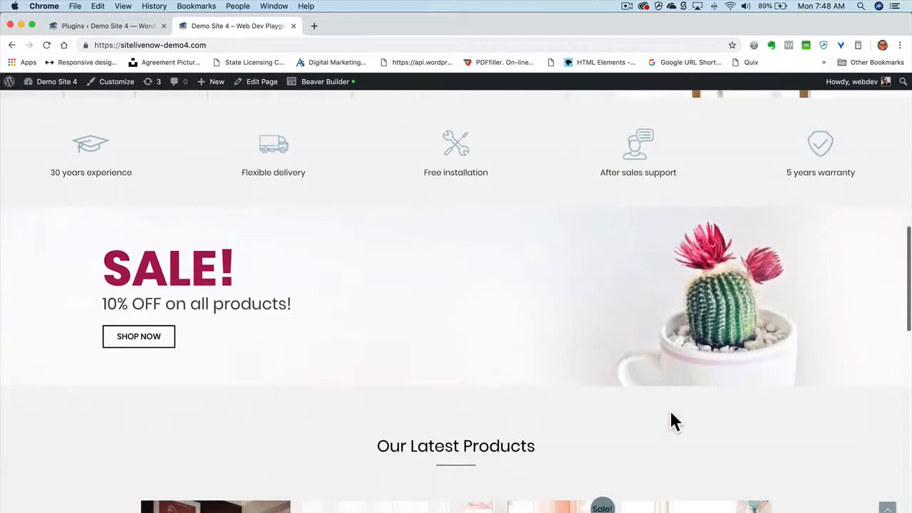
pyautogui.scroll(10, 671, 420)
pyautogui.click(106, 25)
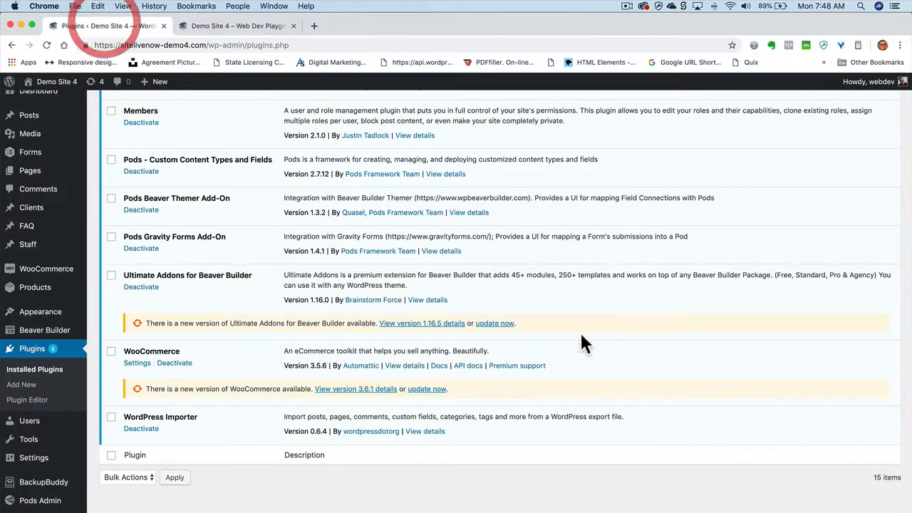
pyautogui.click(510, 324)
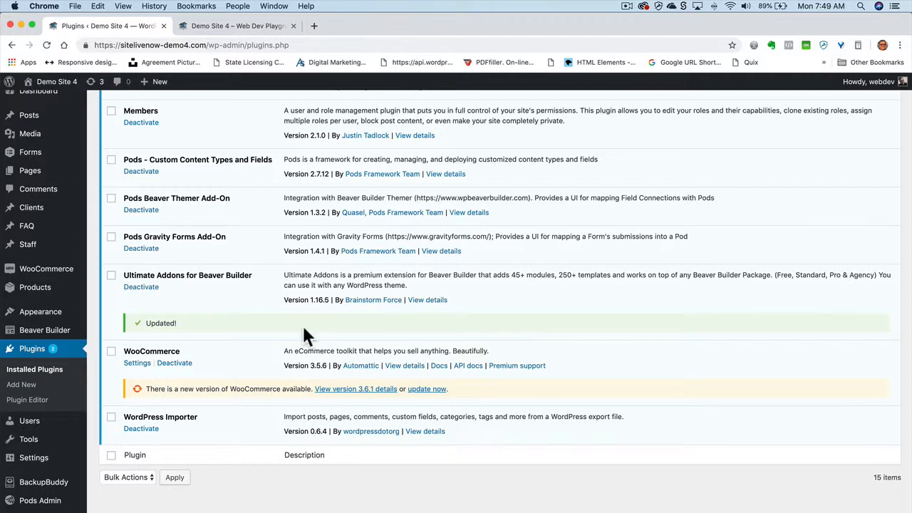
# Step: Open the WordPress Updates page and update the Astra theme to version 1.8.2
pyautogui.scroll(15, 434, 417)
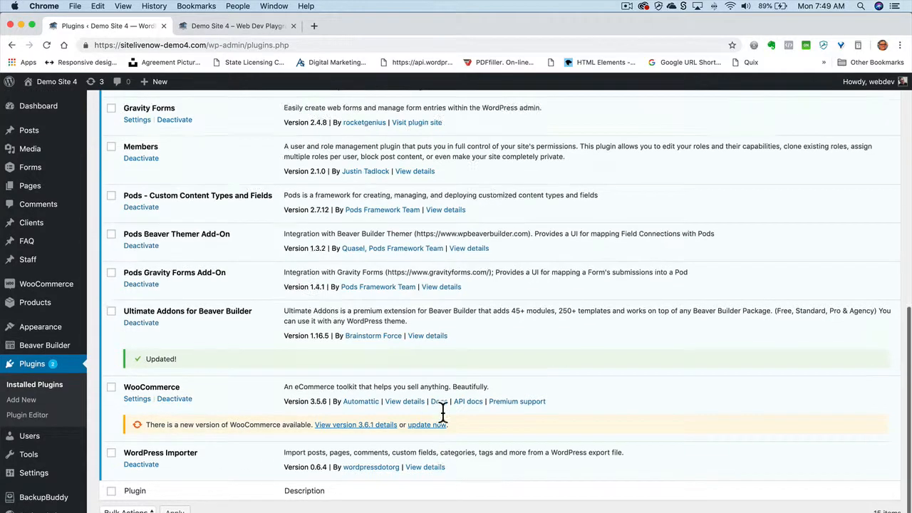
pyautogui.moveTo(60, 111)
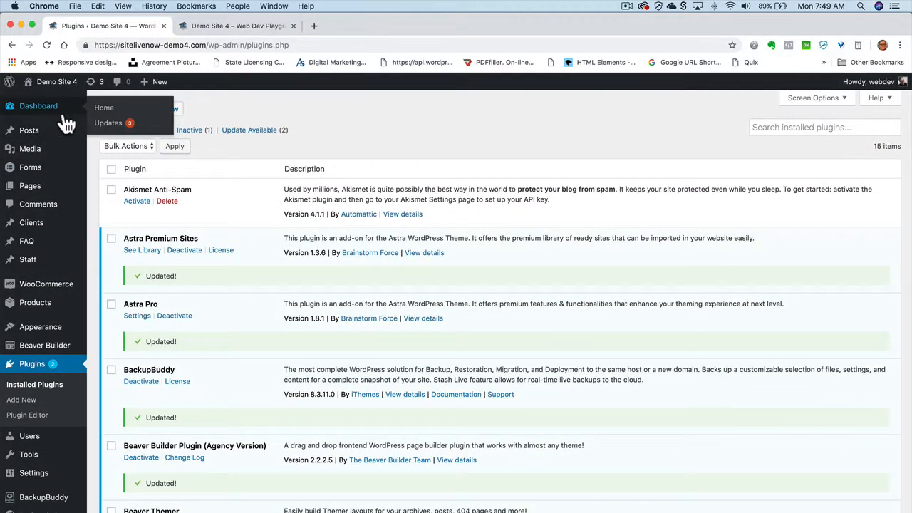
pyautogui.click(111, 123)
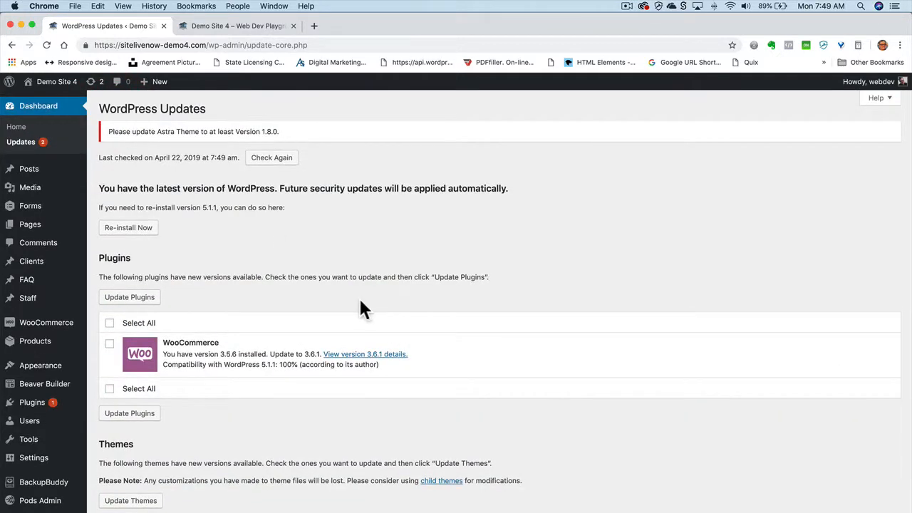
pyautogui.scroll(-5, 360, 299)
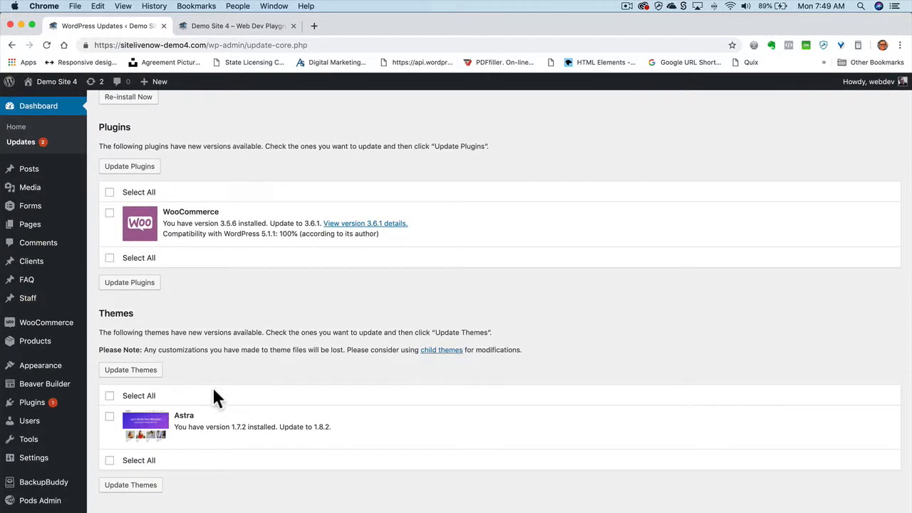
pyautogui.click(109, 417)
pyautogui.click(146, 371)
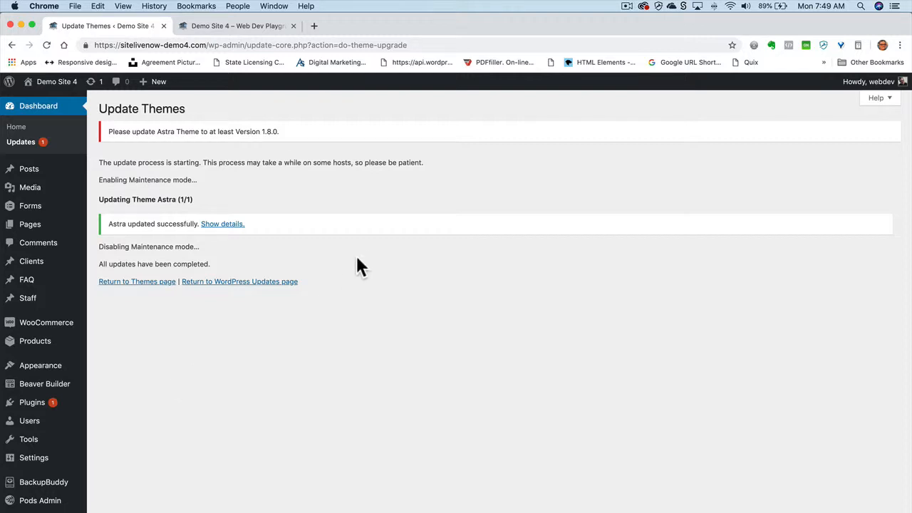
# Step: Reload the live site's home page to check it with the updated theme, and copy its address
pyautogui.click(245, 25)
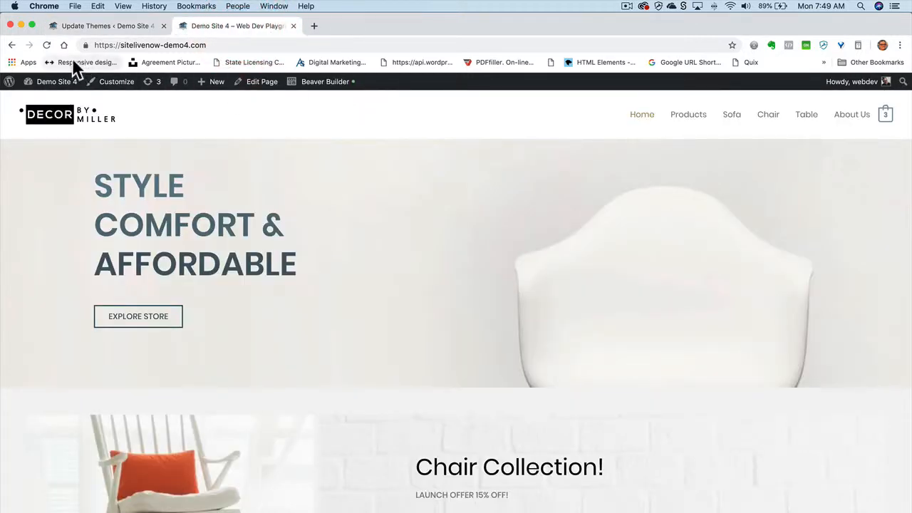
pyautogui.click(48, 44)
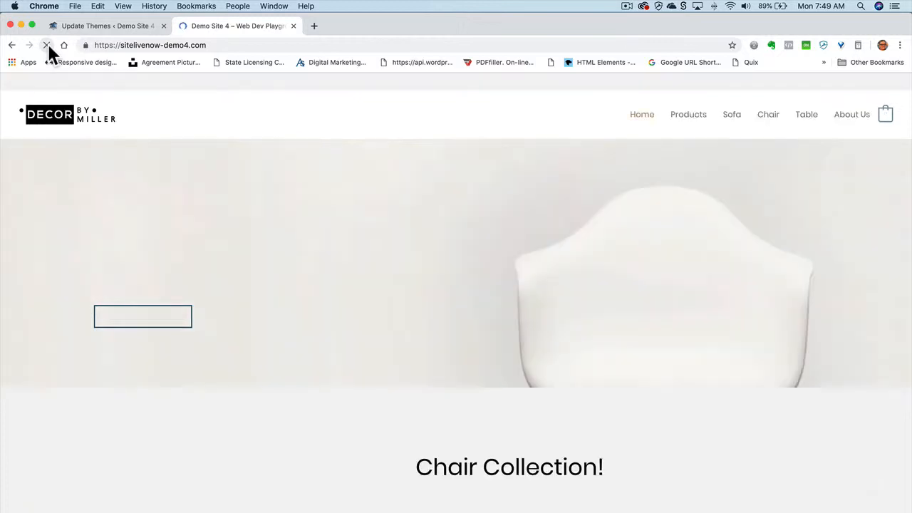
pyautogui.click(290, 44)
pyautogui.press('super+c')
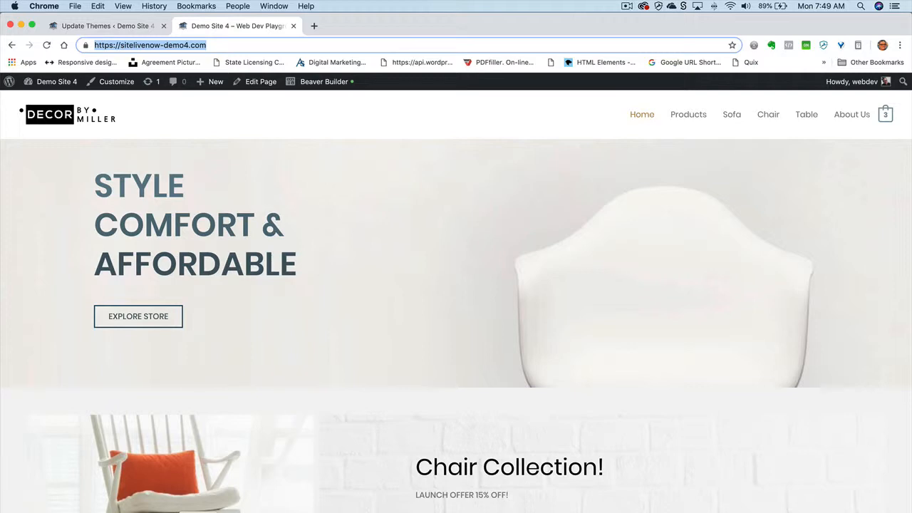
# Step: Switch to Firefox, open a new browser window and zoom it to fill the screen
pyautogui.press('super+Tab')
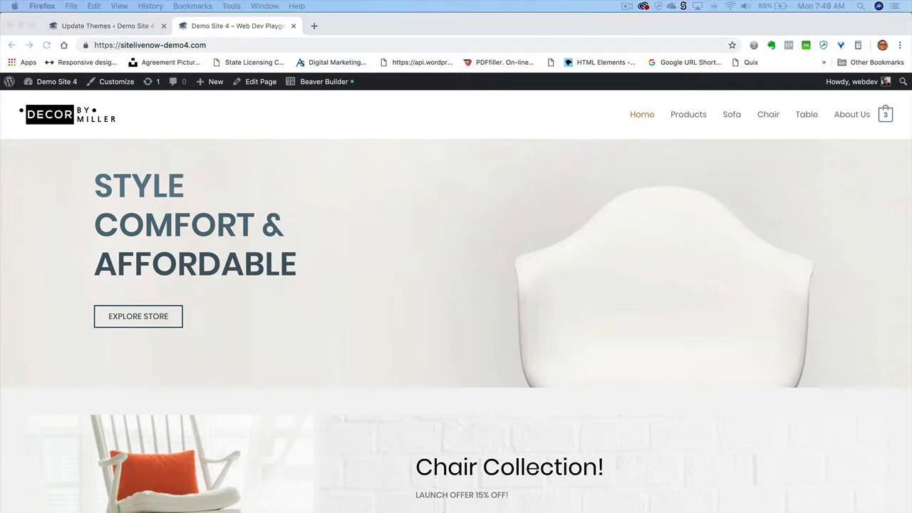
pyautogui.moveTo(0, 14); pyautogui.dragTo(412, 1)
pyautogui.click(263, 6)
pyautogui.click(271, 22)
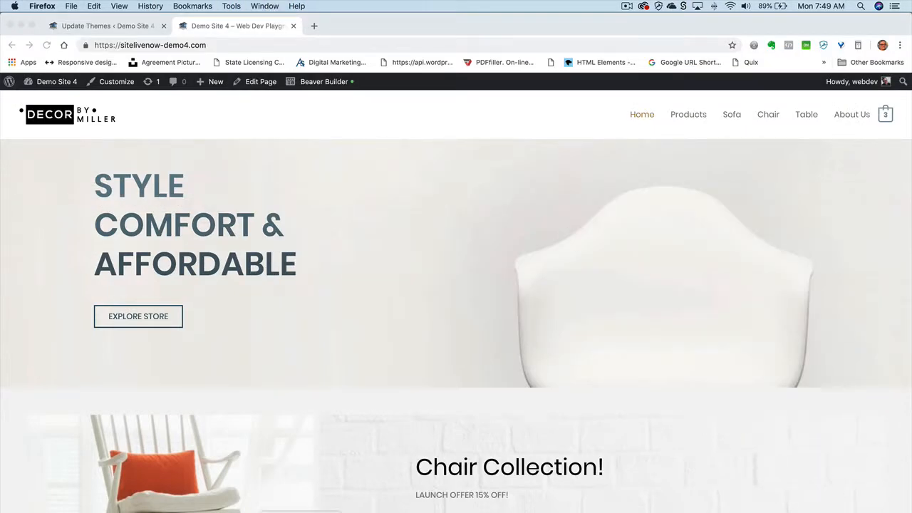
pyautogui.click(234, 512)
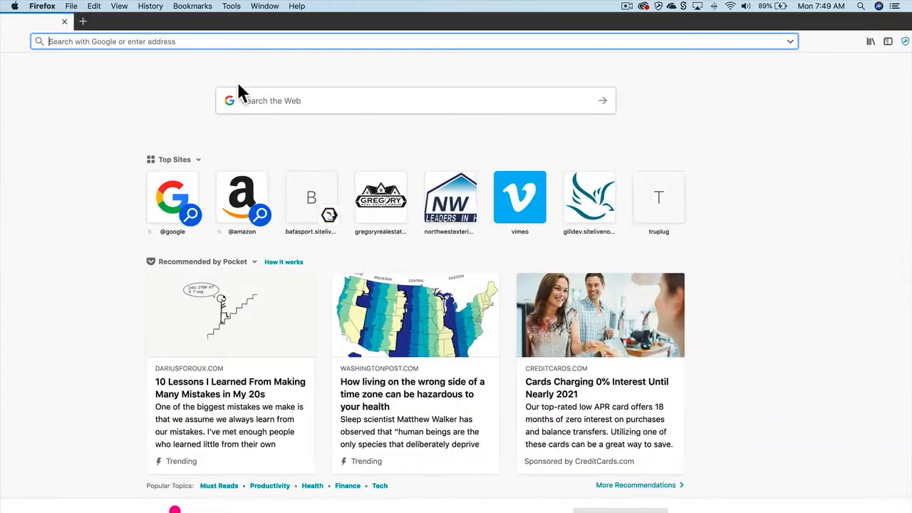
pyautogui.click(265, 7)
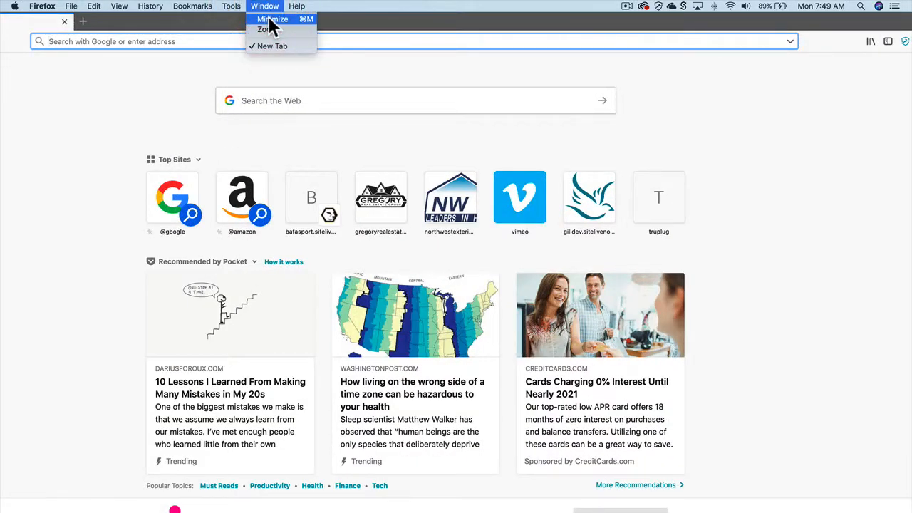
pyautogui.click(270, 30)
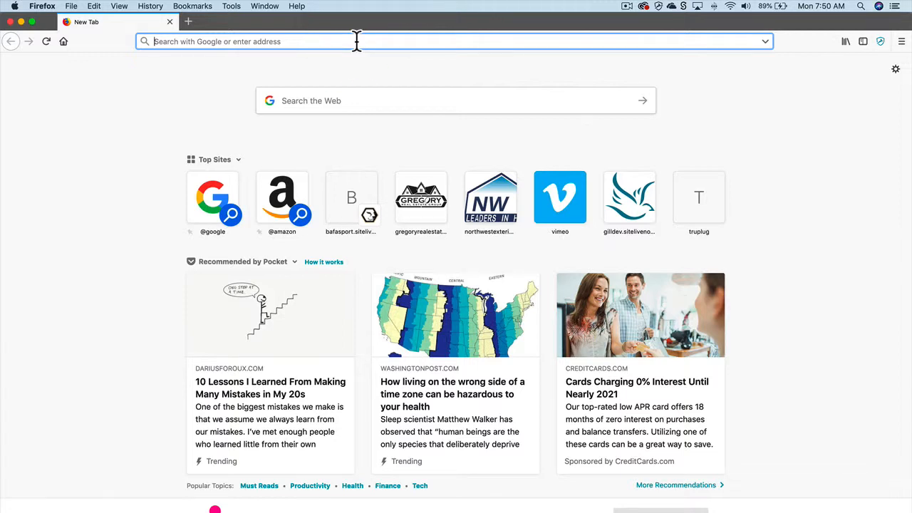
pyautogui.press('super+v')
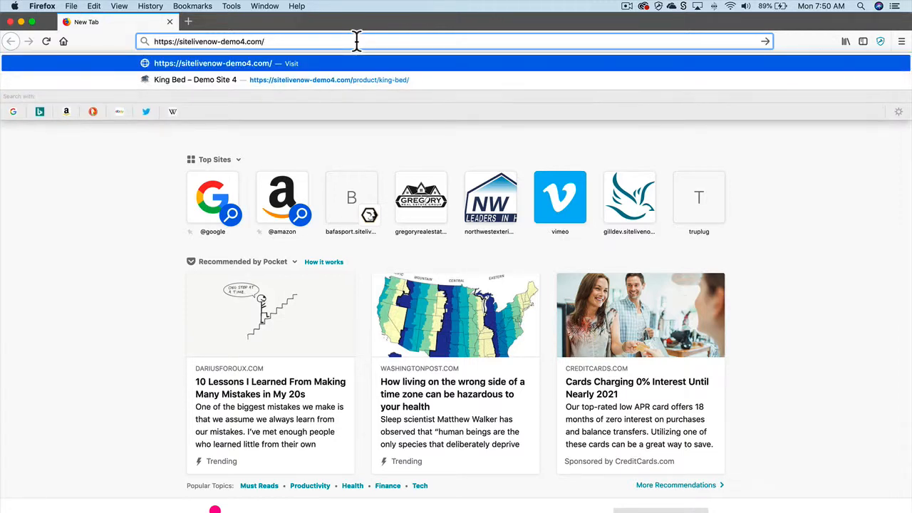
pyautogui.press('Return')
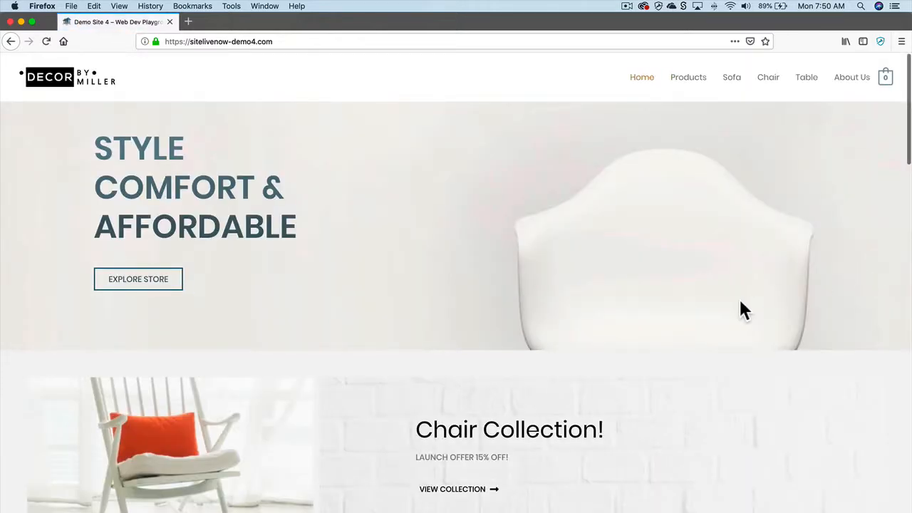
pyautogui.scroll(-10, 740, 302)
pyautogui.scroll(-15, 740, 310)
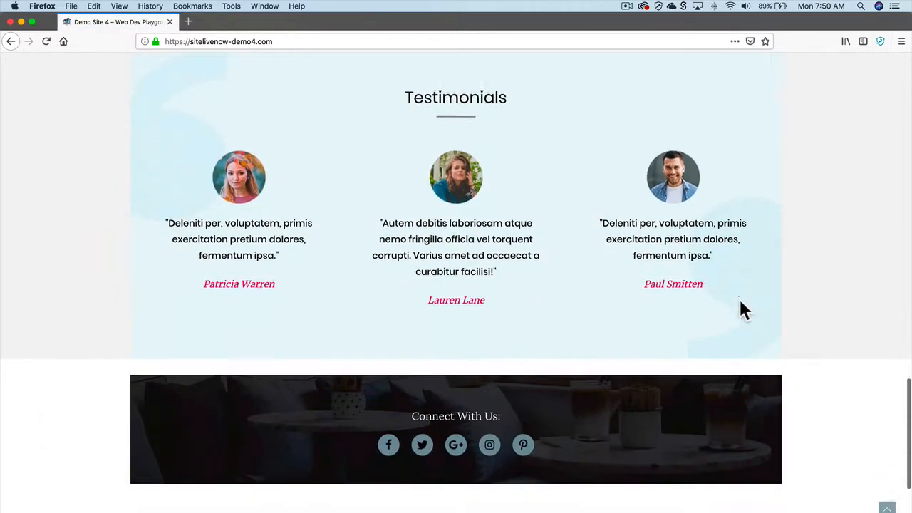
pyautogui.scroll(20, 739, 299)
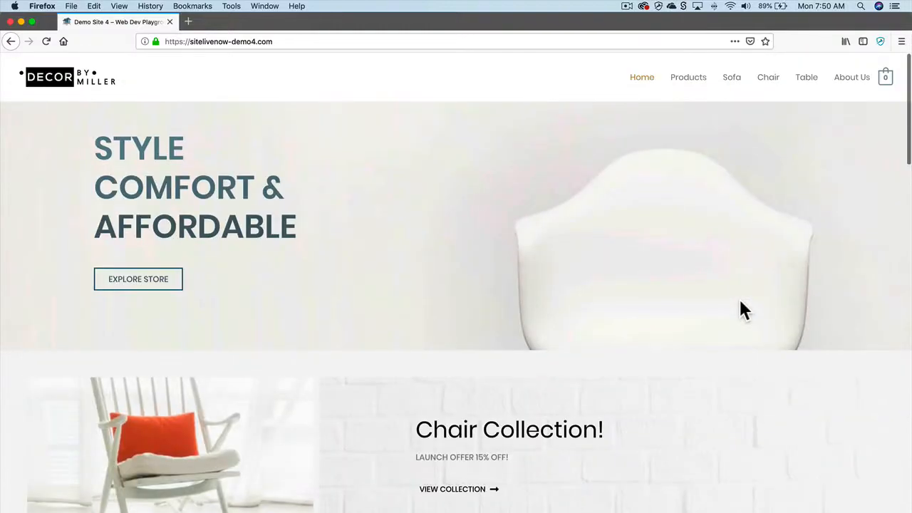
pyautogui.scroll(-5, 738, 296)
pyautogui.scroll(-3, 739, 298)
pyautogui.scroll(8, 738, 296)
pyautogui.scroll(-10, 737, 296)
pyautogui.scroll(15, 739, 299)
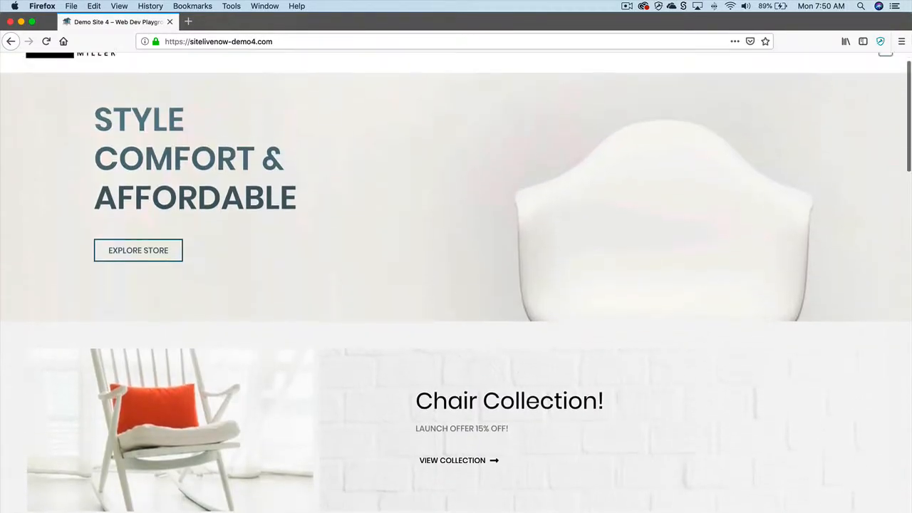
# Step: Switch back to the WordPress admin in Chrome and update the WooCommerce plugin to version 3.6.1 from the installed plugins list
pyautogui.press('super+Tab')
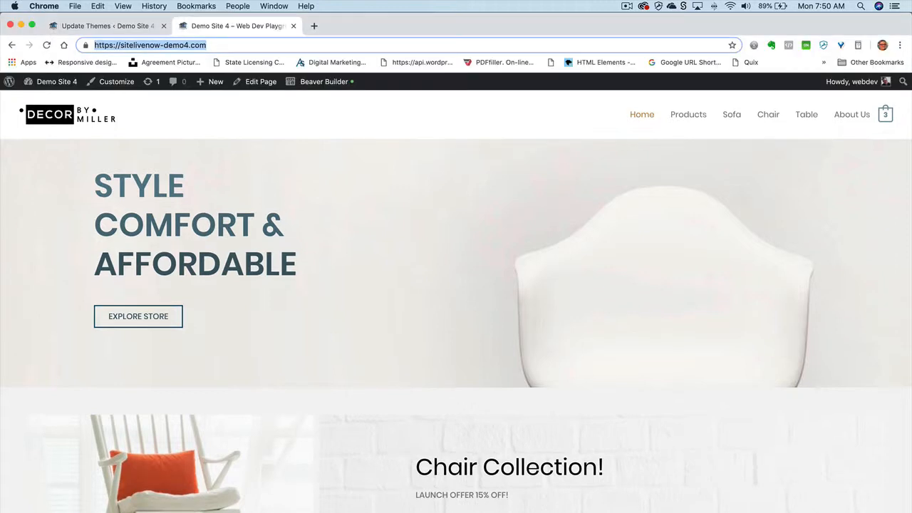
pyautogui.click(119, 21)
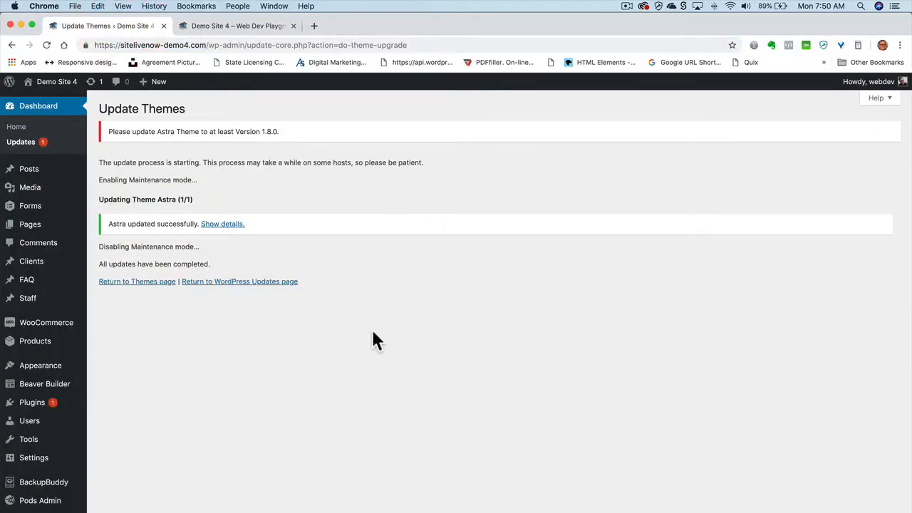
pyautogui.moveTo(32, 404)
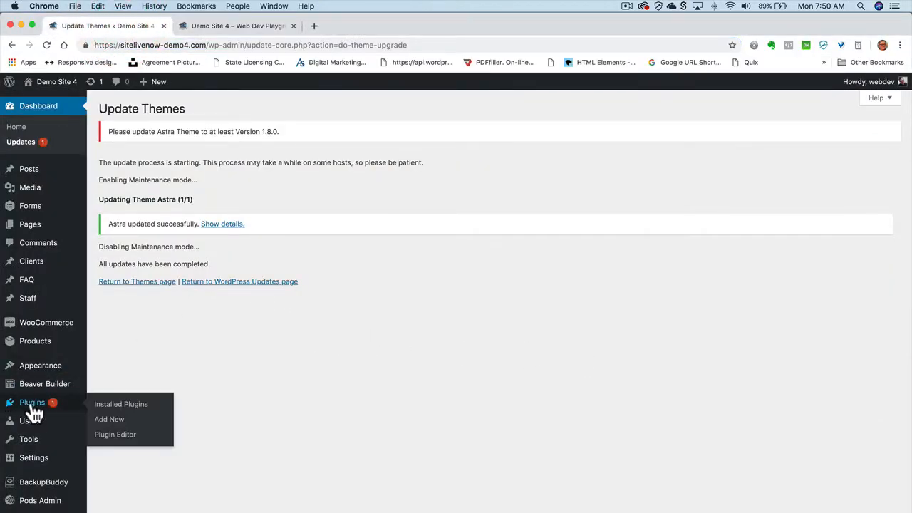
pyautogui.click(117, 406)
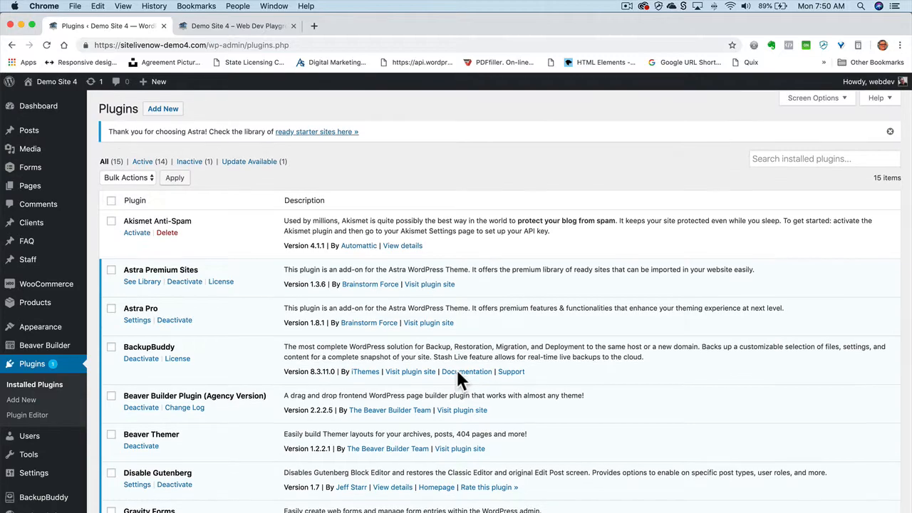
pyautogui.scroll(-10, 457, 372)
pyautogui.scroll(-2, 457, 382)
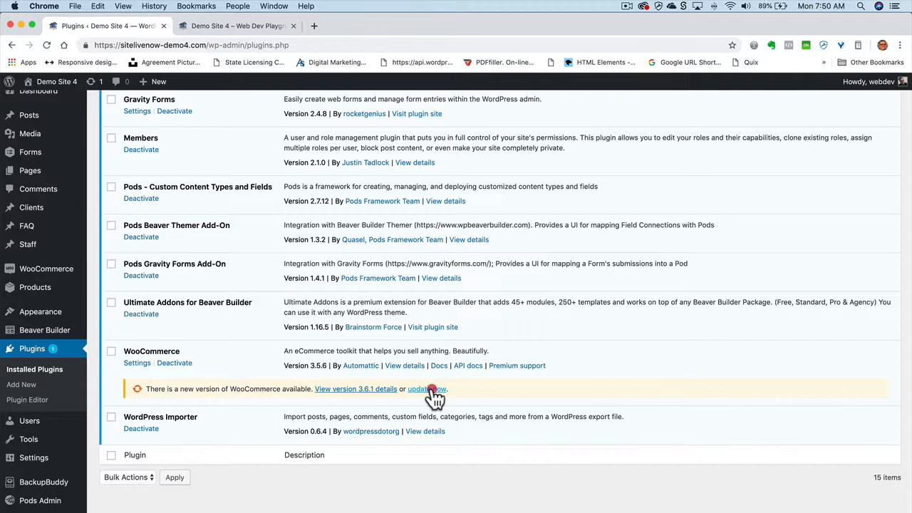
pyautogui.click(430, 389)
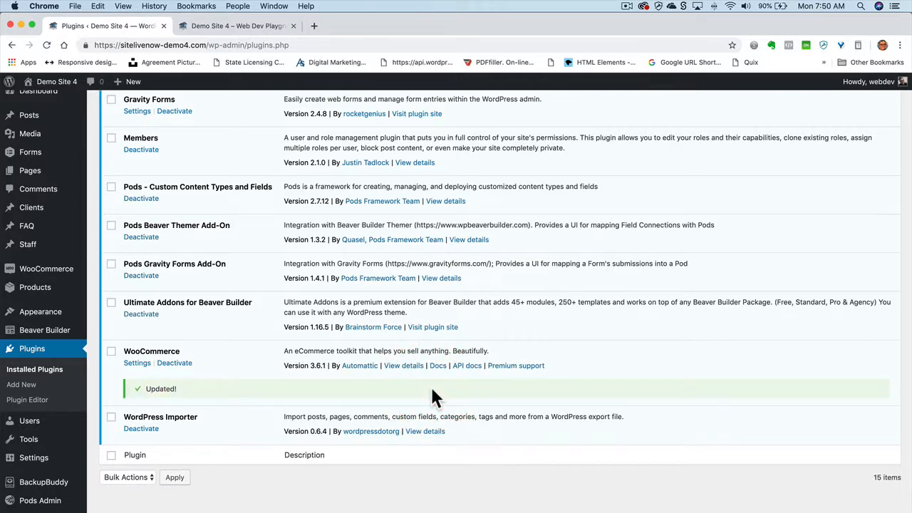
# Step: Run the WooCommerce database update from the Orders page and dismiss the notice about the store notice setting
pyautogui.scroll(7, 491, 364)
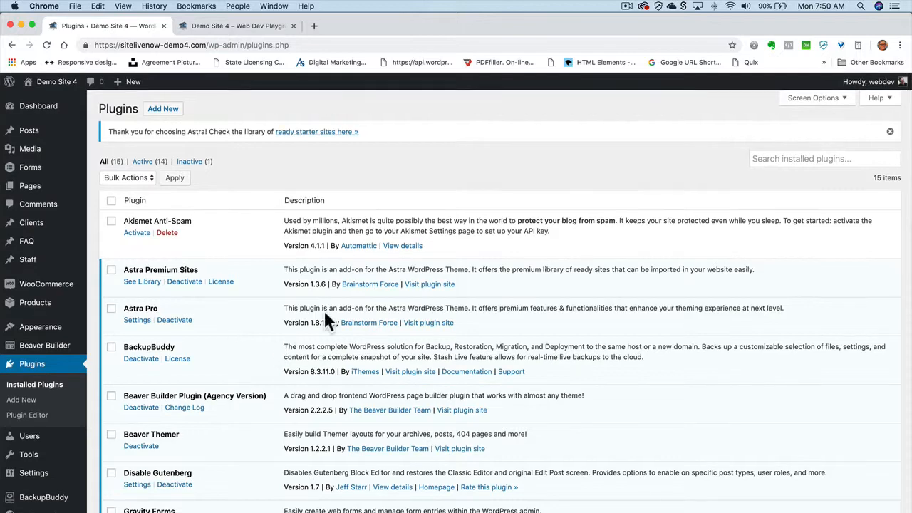
pyautogui.click(57, 288)
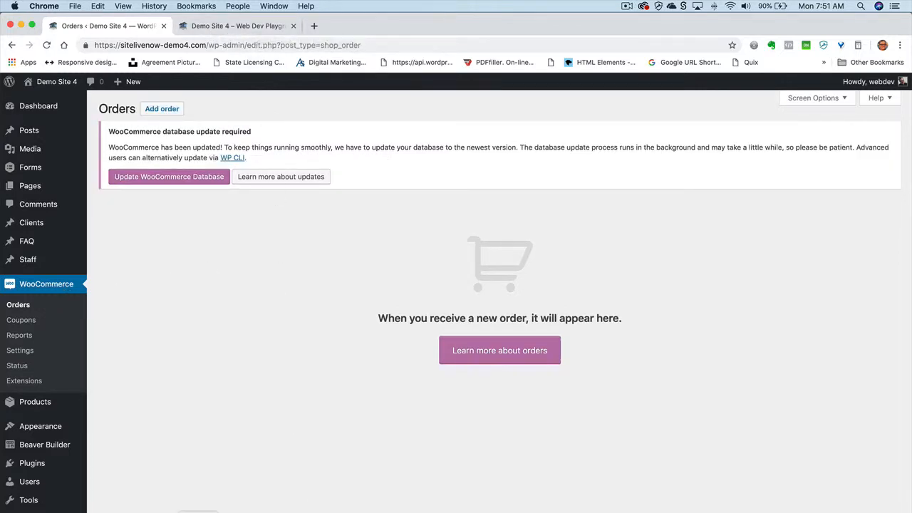
pyautogui.click(198, 511)
pyautogui.click(46, 41)
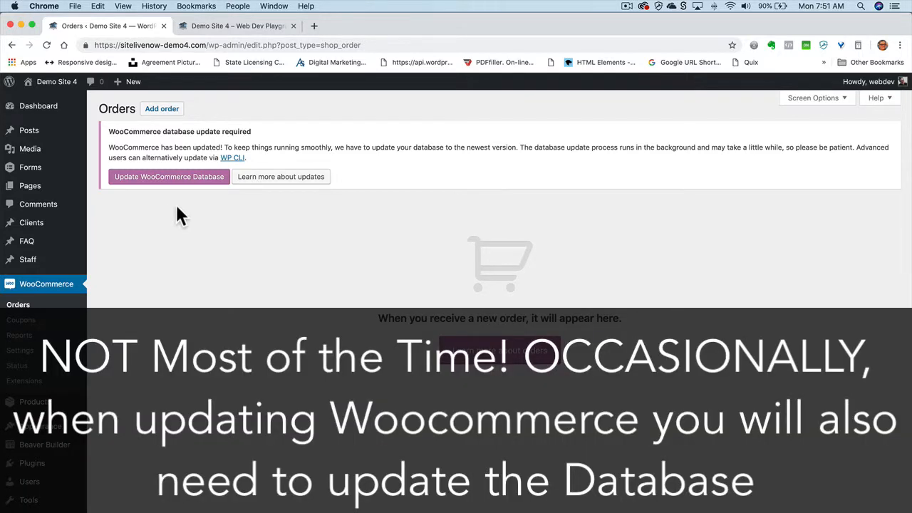
pyautogui.click(186, 188)
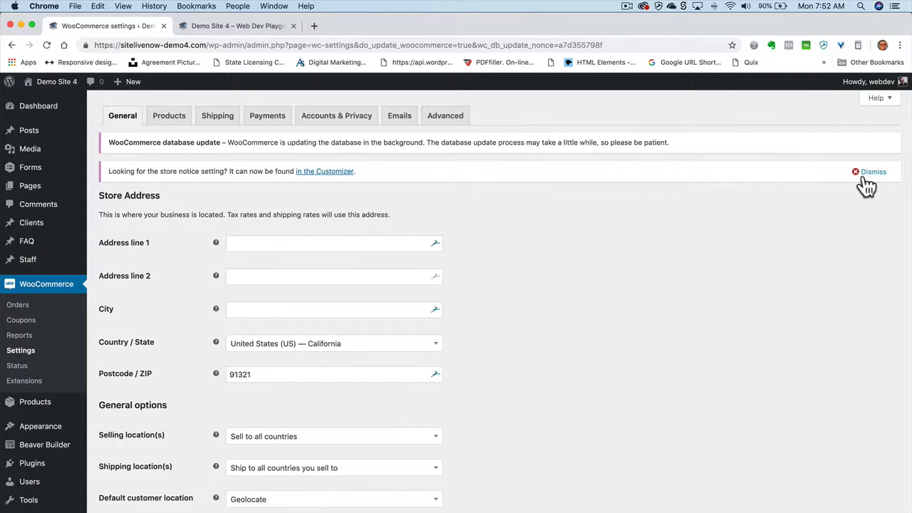
pyautogui.click(872, 173)
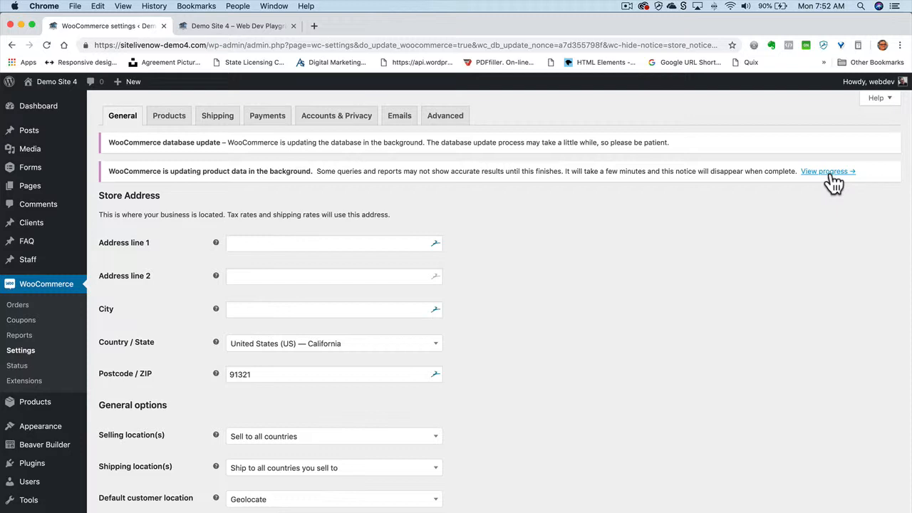
# Step: View the progress of the background product data update and examine the pending scheduled actions
pyautogui.click(830, 173)
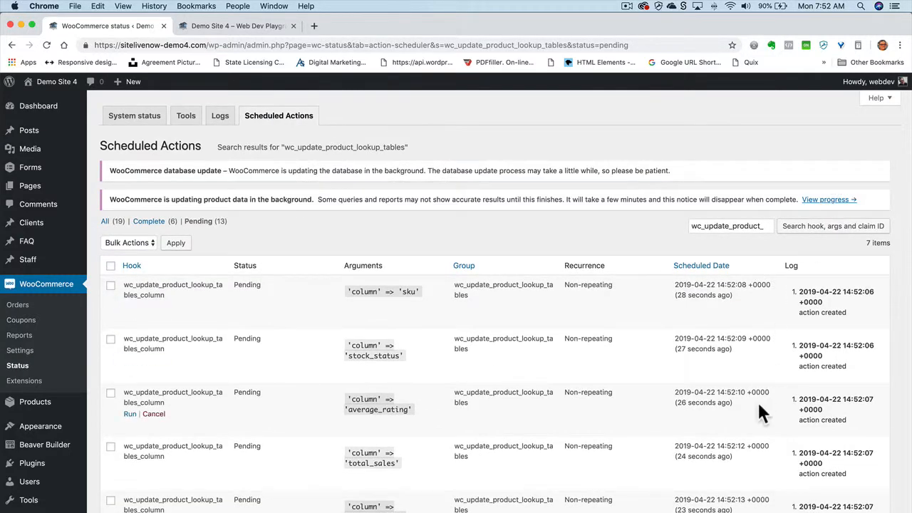
pyautogui.scroll(-5, 759, 409)
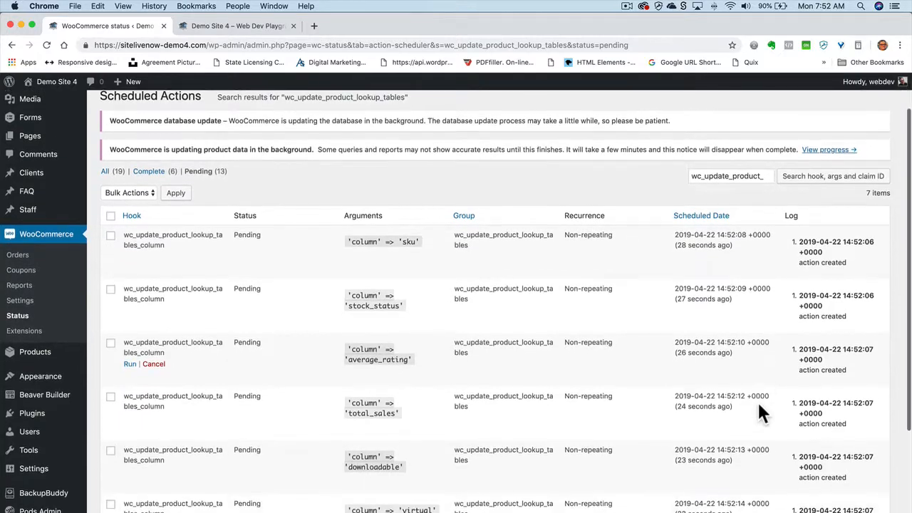
pyautogui.scroll(5, 758, 404)
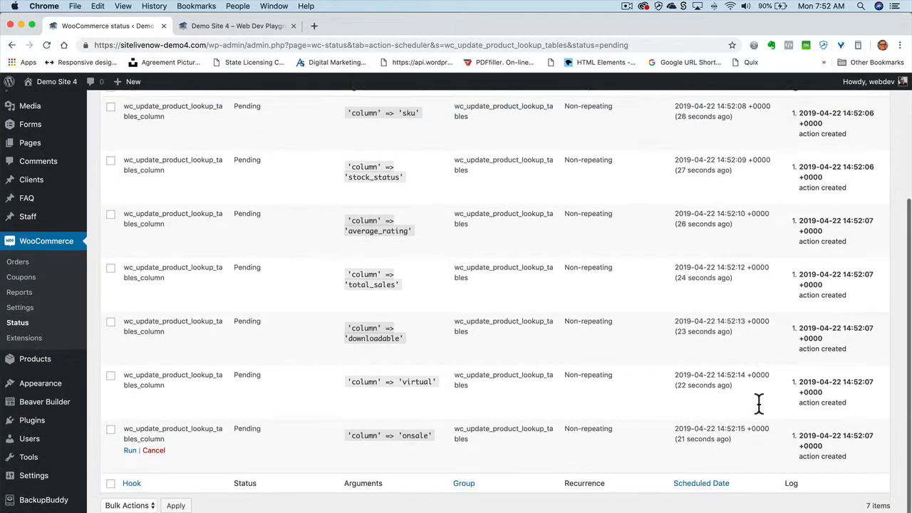
pyautogui.scroll(-4, 758, 404)
pyautogui.scroll(4, 759, 405)
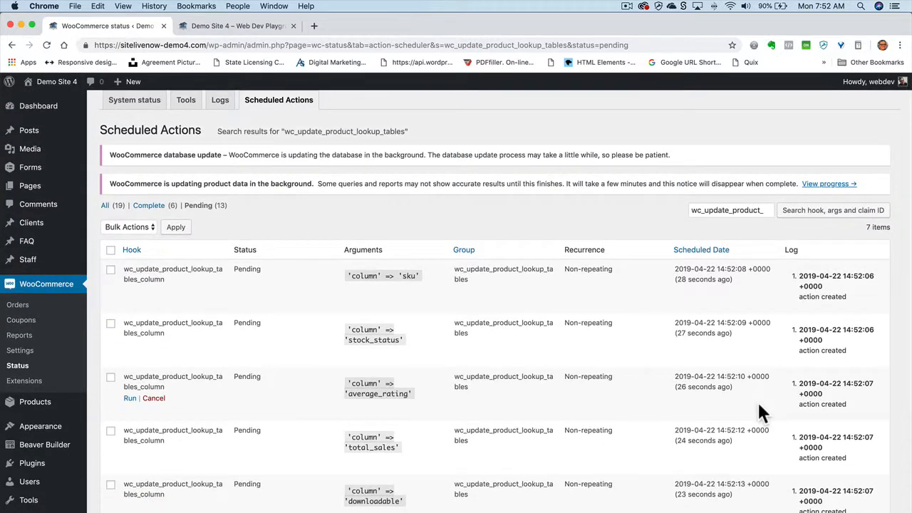
pyautogui.scroll(-5, 758, 410)
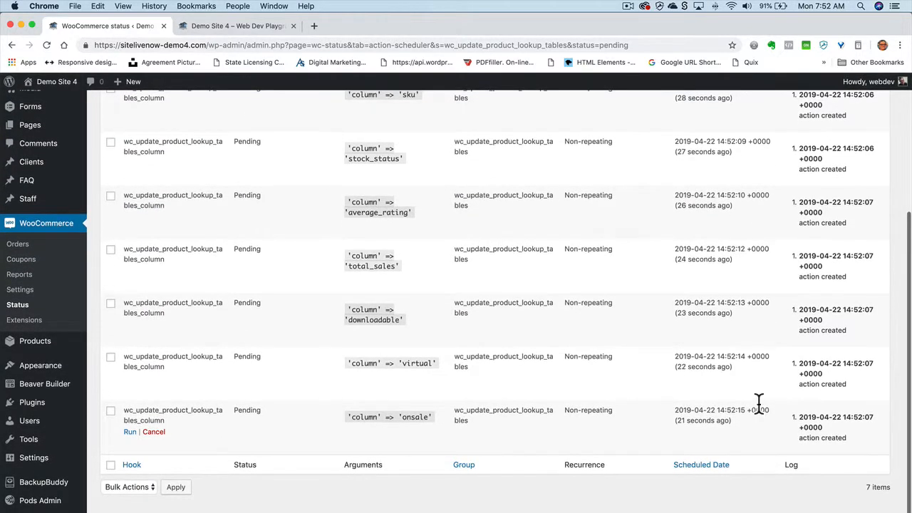
pyautogui.scroll(2, 758, 405)
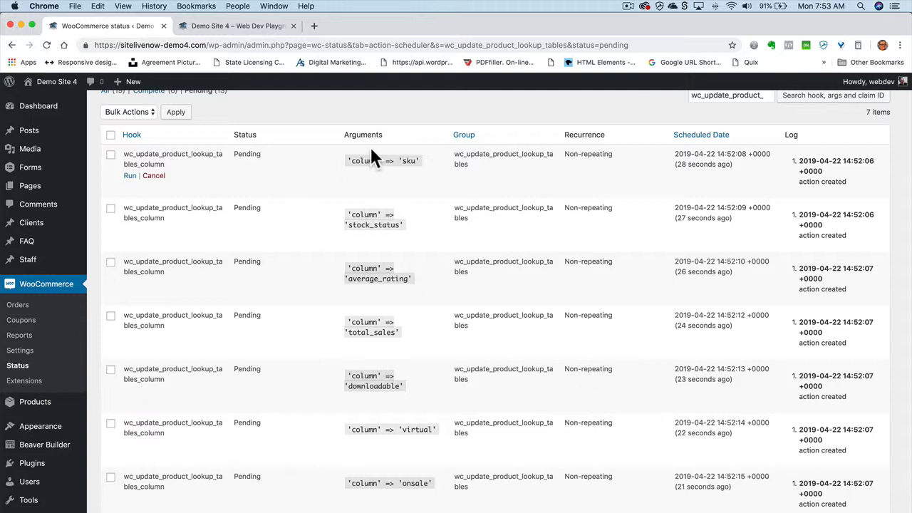
# Step: Return to the WooCommerce Orders page and dismiss the database update notice
pyautogui.scroll(4, 146, 201)
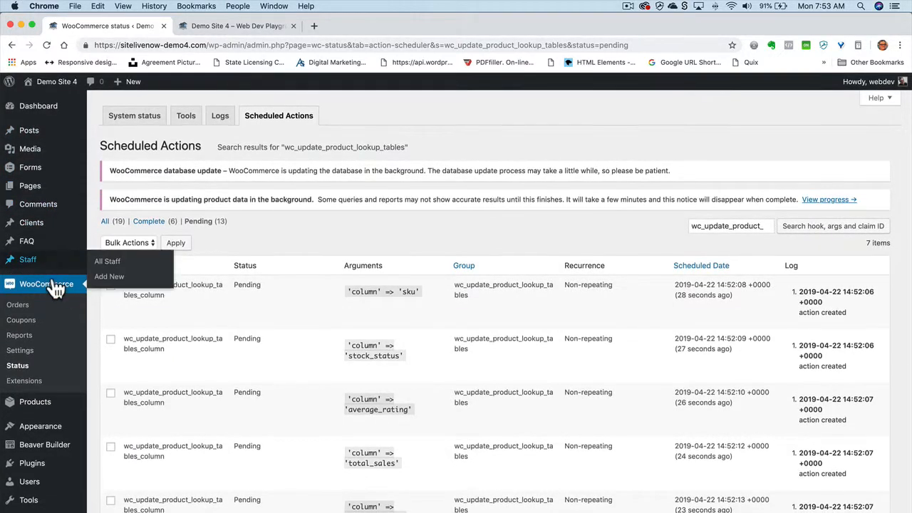
pyautogui.click(47, 288)
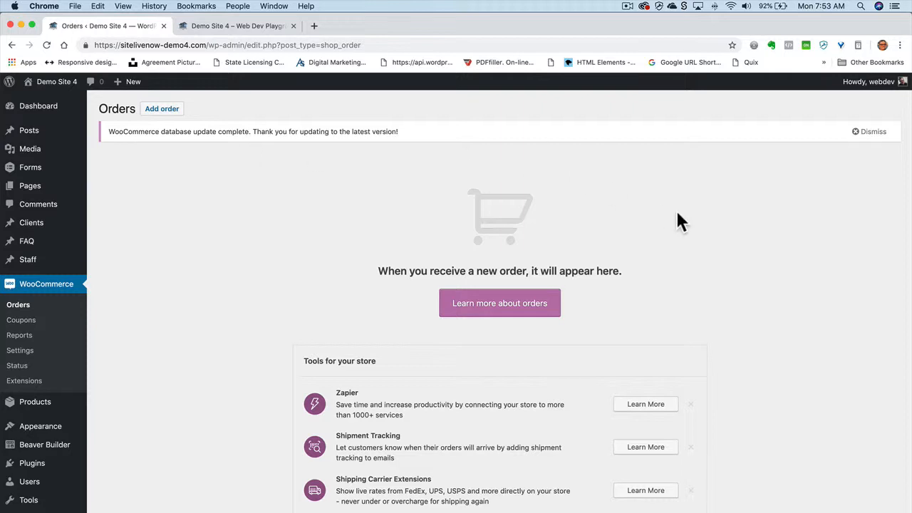
pyautogui.click(872, 133)
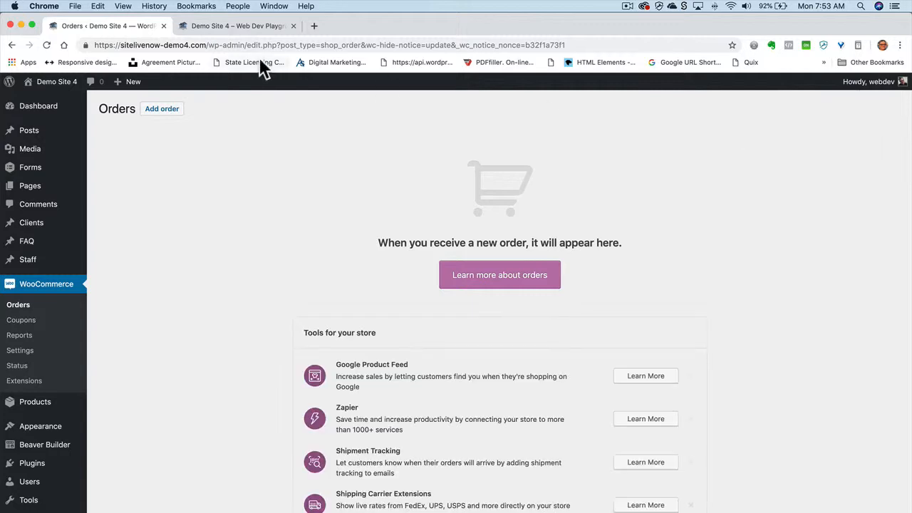
# Step: Go back to the live home page and reload it to check the site with the updated WooCommerce plugin
pyautogui.click(248, 24)
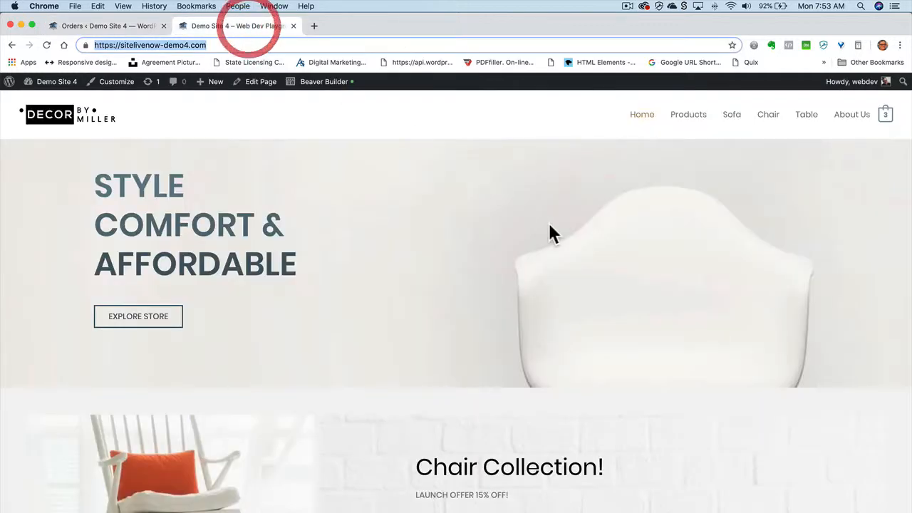
pyautogui.click(47, 45)
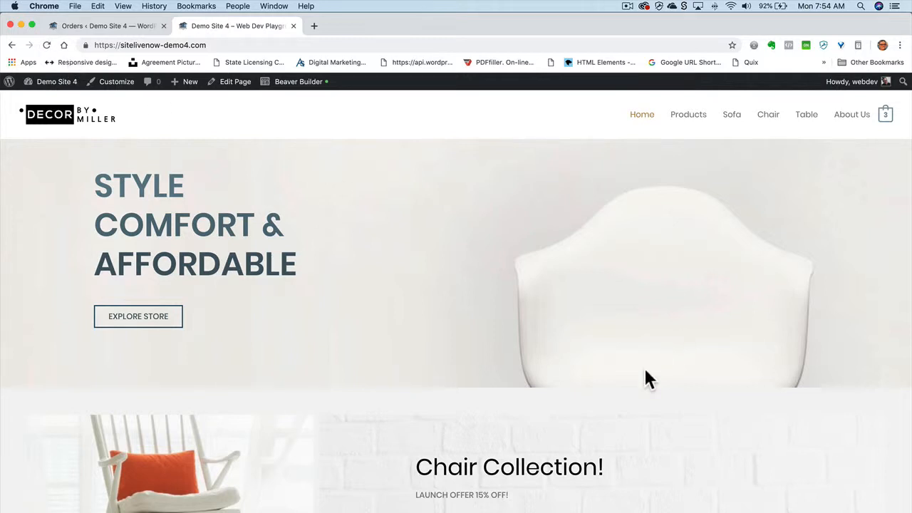
# Step: Check the live shop's Products page and examine the Corner study table with yellow chair product page down to its related products
pyautogui.click(696, 121)
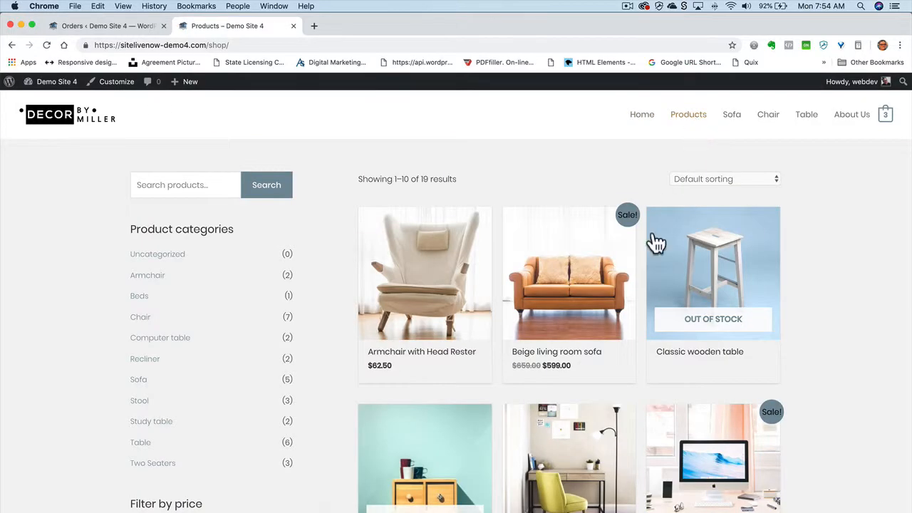
pyautogui.scroll(-5, 664, 347)
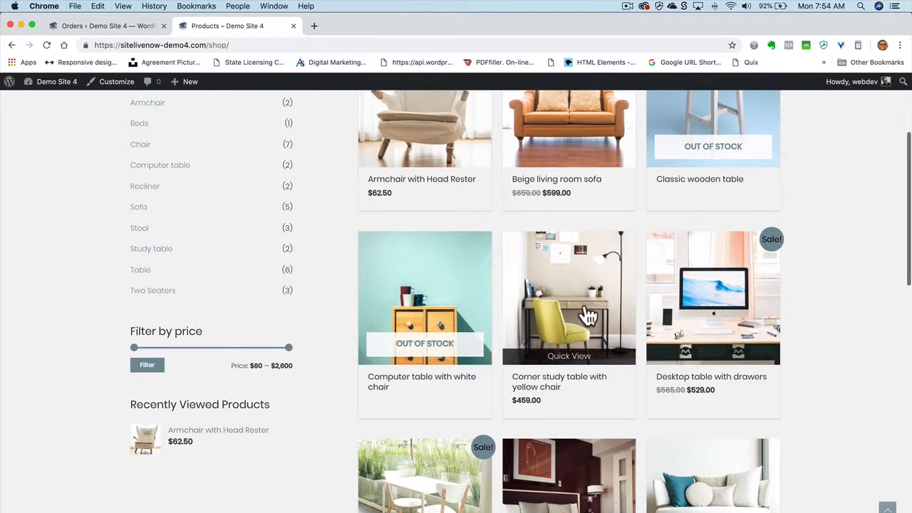
pyautogui.click(588, 313)
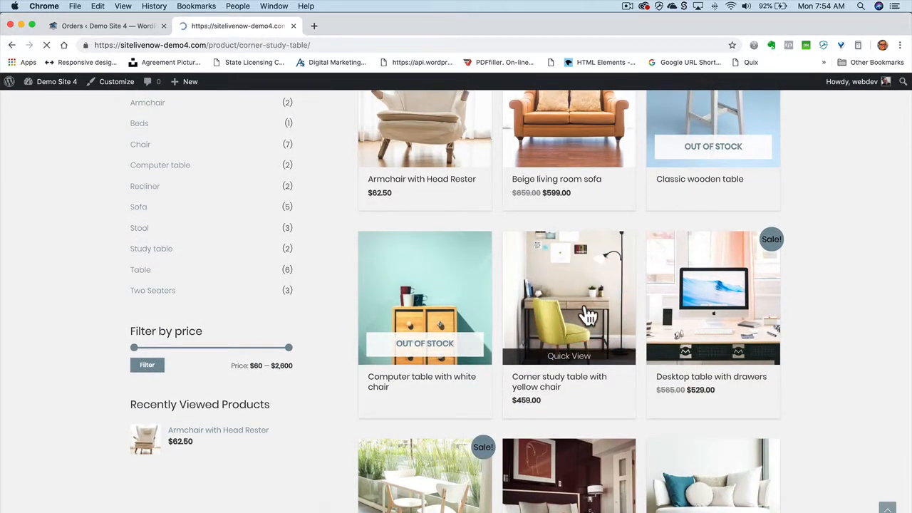
pyautogui.scroll(-10, 723, 387)
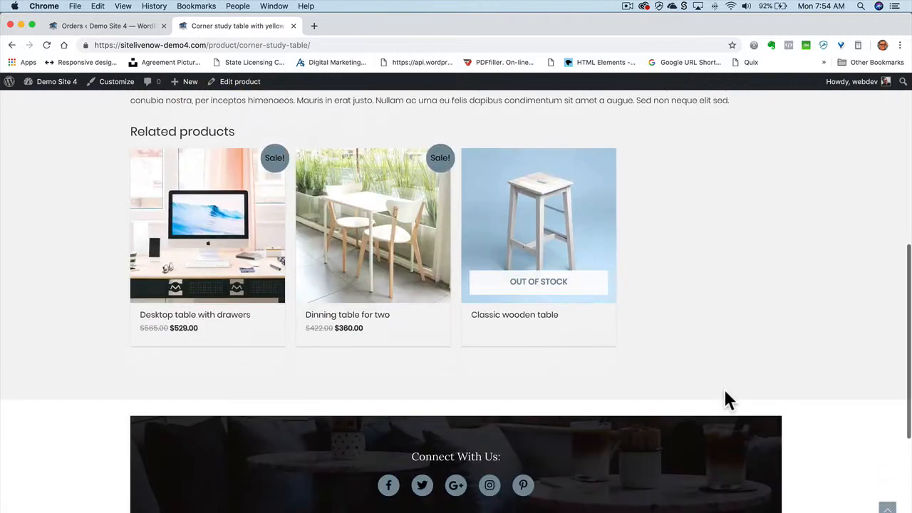
pyautogui.scroll(12, 723, 386)
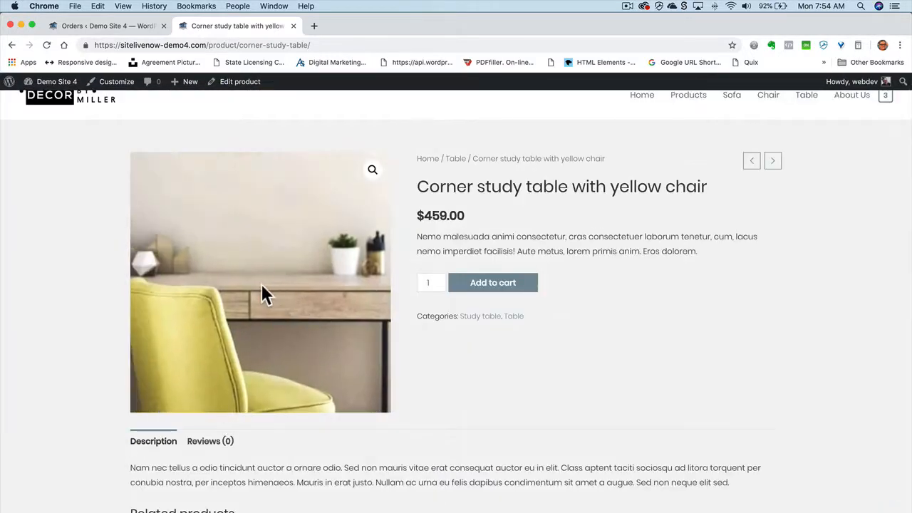
pyautogui.scroll(-6, 694, 481)
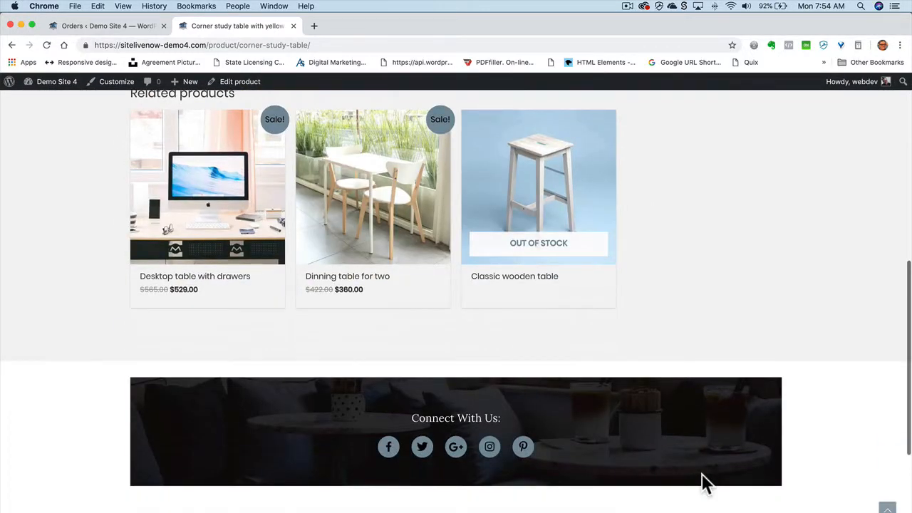
pyautogui.scroll(6, 702, 482)
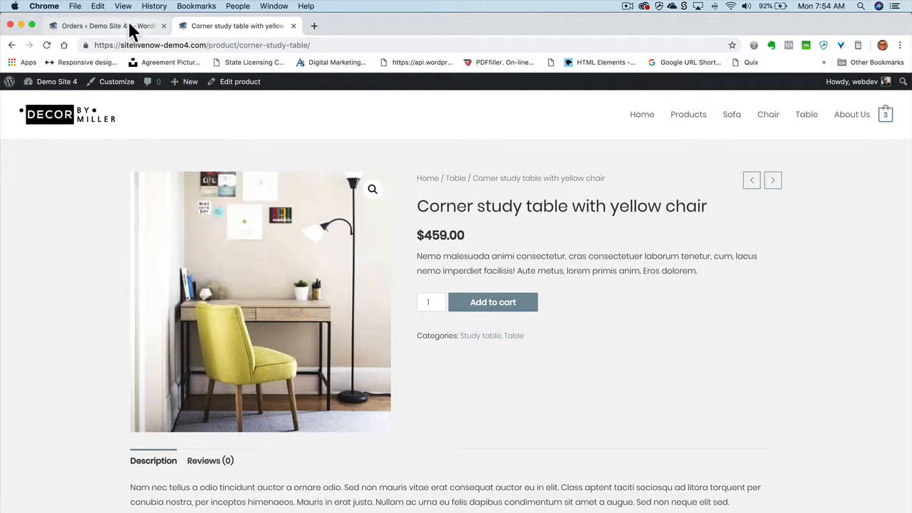
pyautogui.click(130, 29)
pyautogui.click(241, 26)
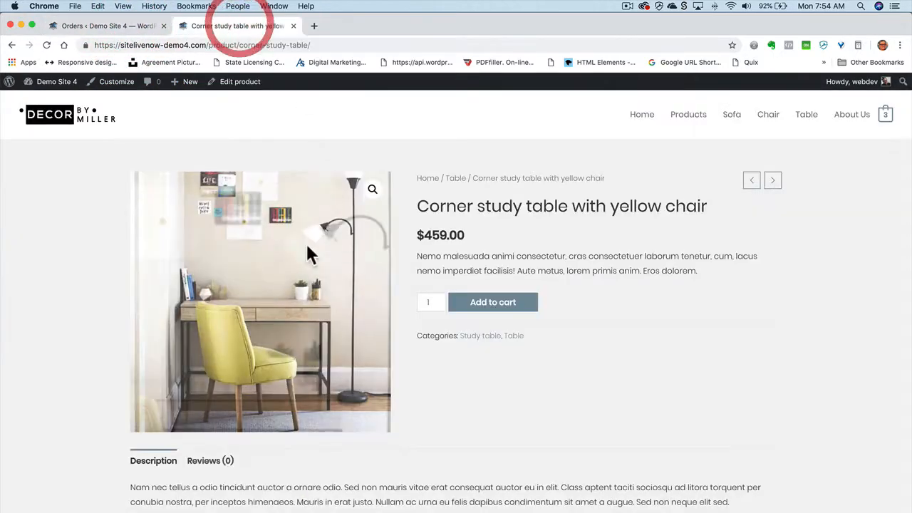
# Step: Return to the site admin, check the WordPress Updates page for remaining updates, and review the list of installed plugins
pyautogui.click(122, 27)
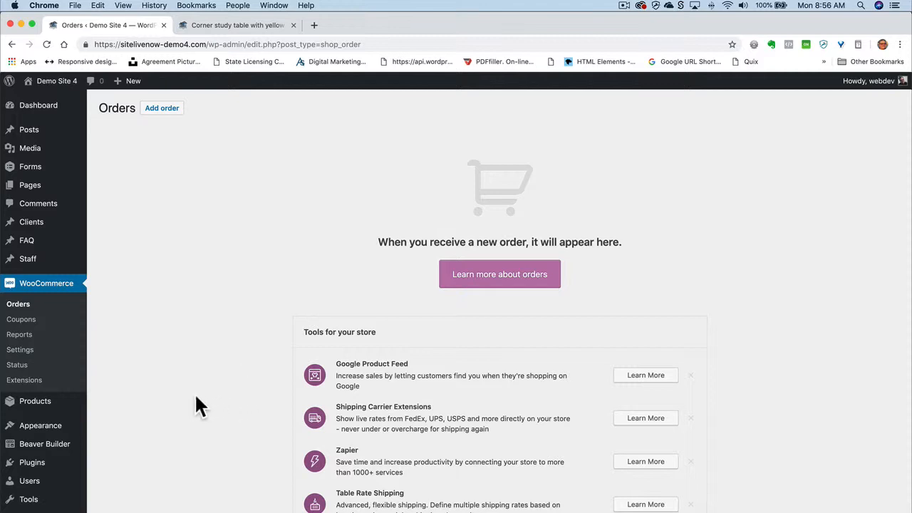
pyautogui.moveTo(41, 114)
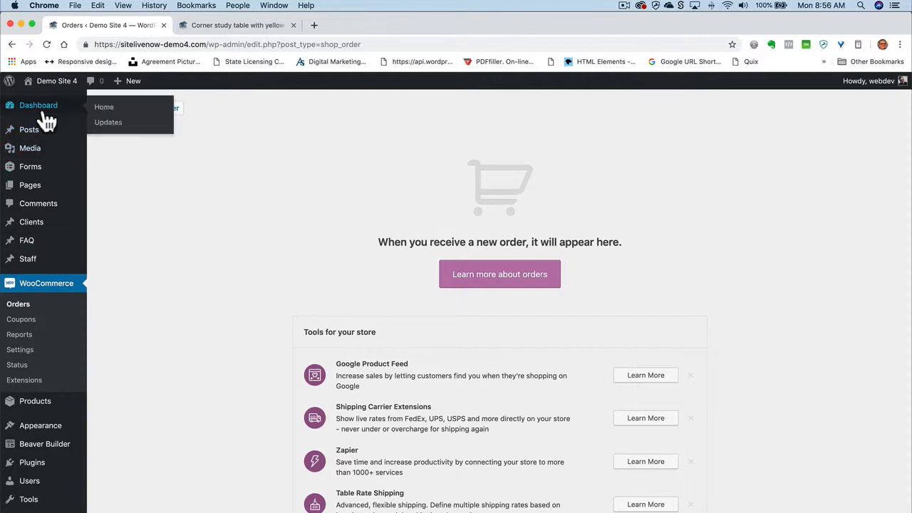
pyautogui.click(114, 124)
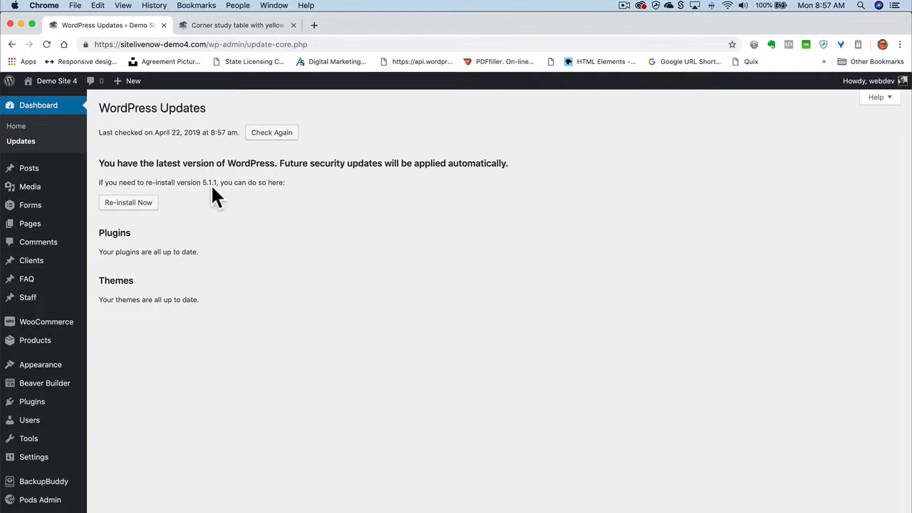
pyautogui.scroll(-1, 331, 309)
pyautogui.scroll(1, 330, 308)
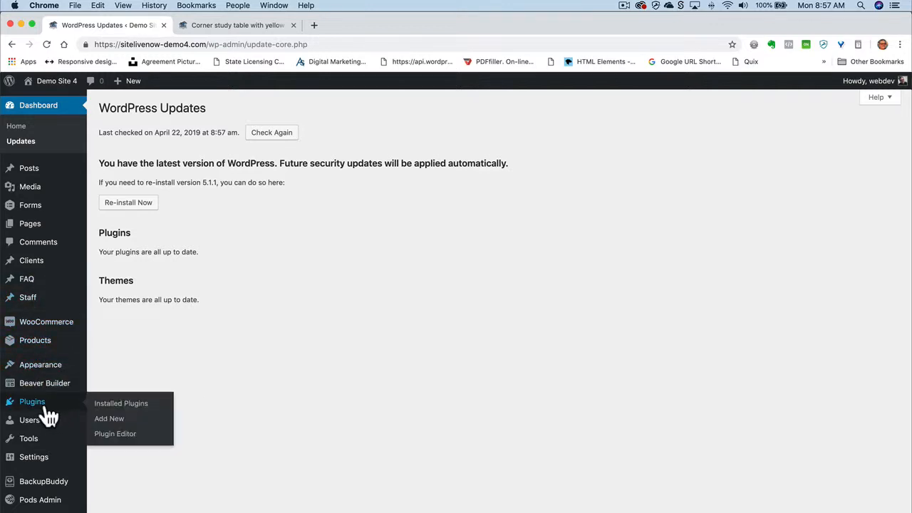
pyautogui.click(146, 411)
pyautogui.scroll(-10, 438, 387)
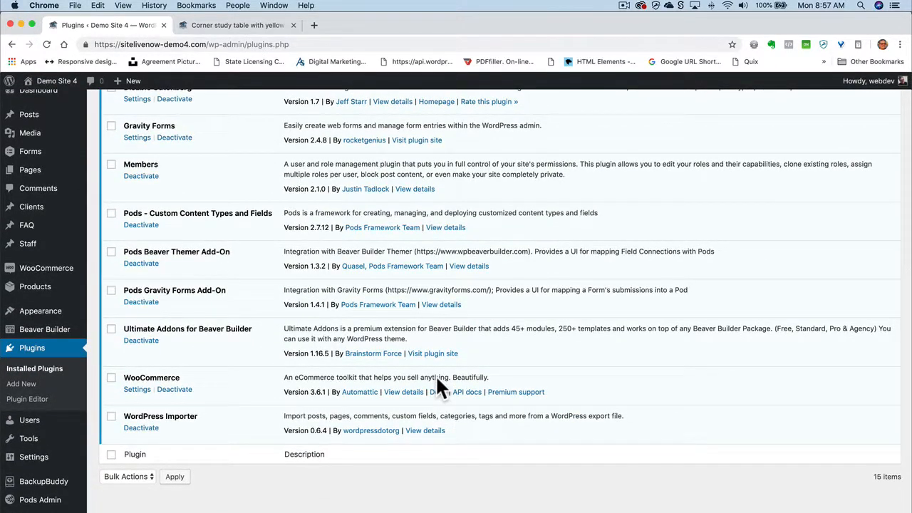